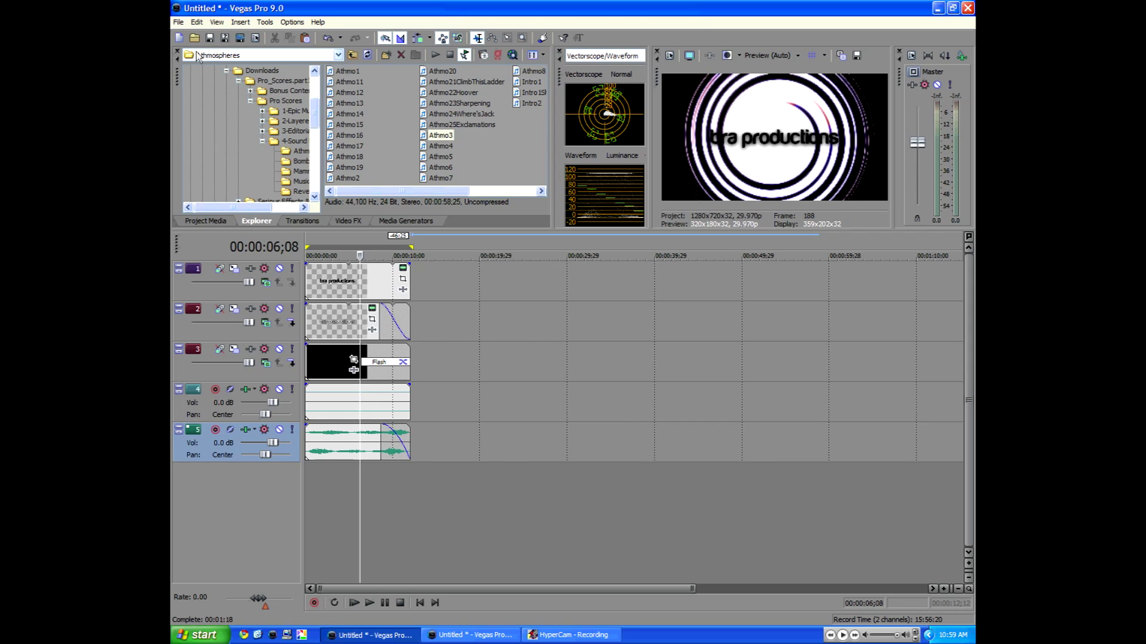
Start a new Untitled project without saving the old one, and browse the Desktop files to Swirl 2
{"action": "left_click", "coordinate": [179, 38]}
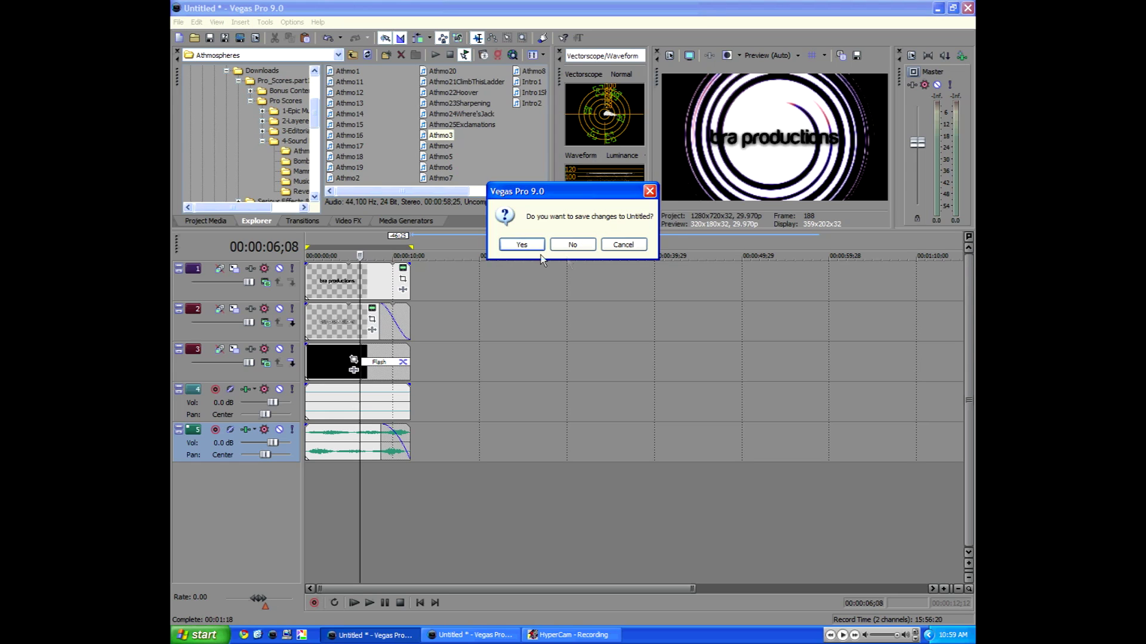
{"action": "left_click", "coordinate": [564, 246]}
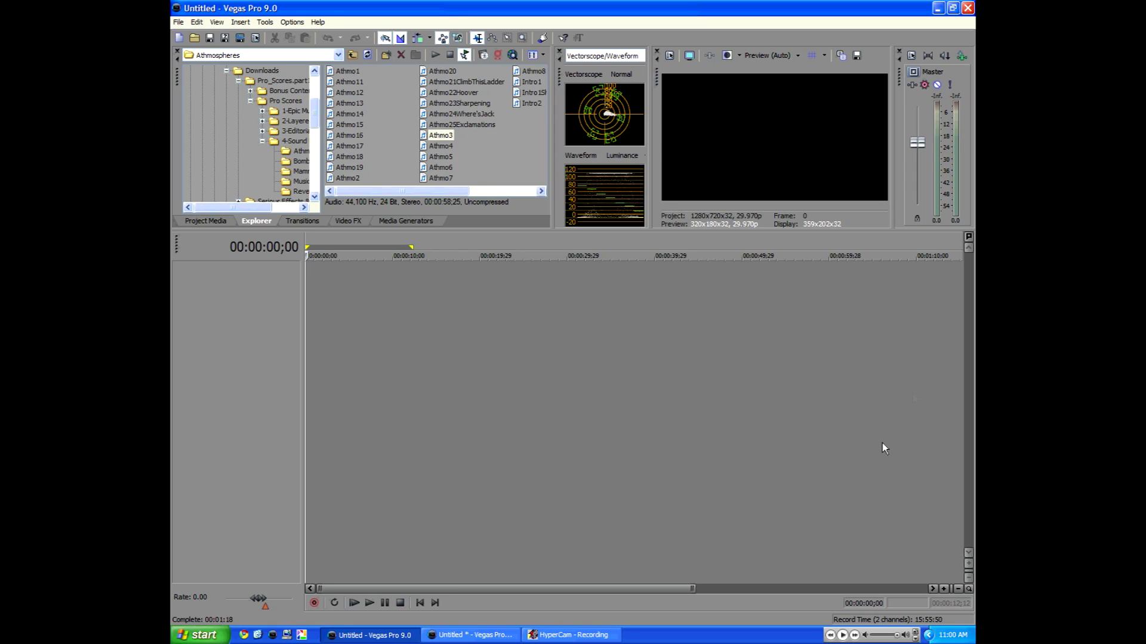
{"action": "scroll", "coordinate": [314, 117], "scroll_direction": "up", "scroll_amount": 3}
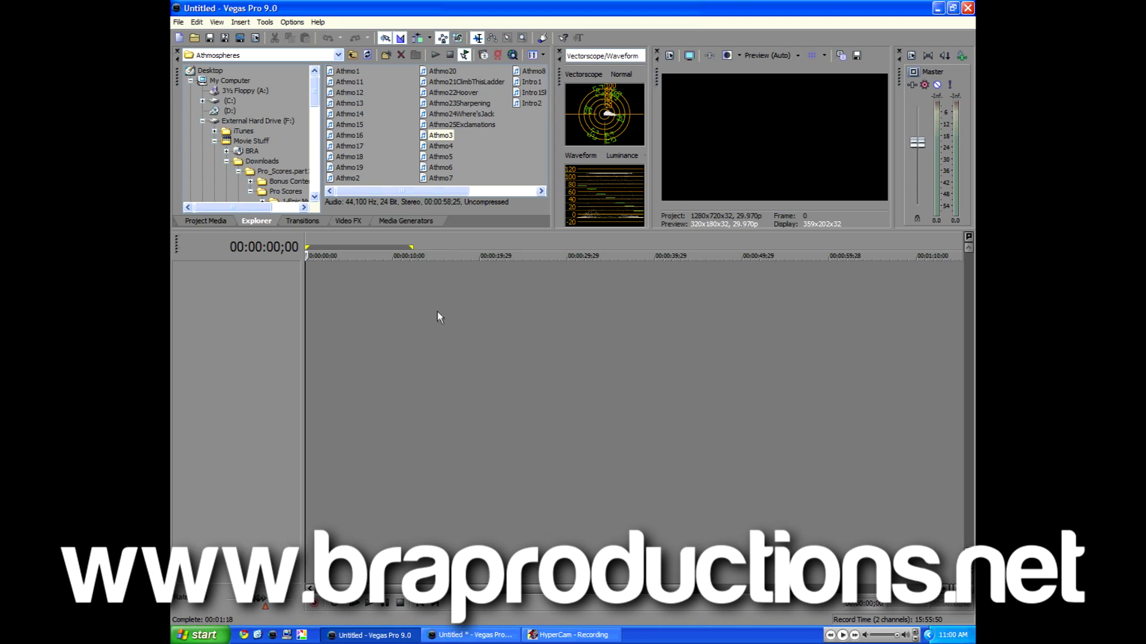
{"action": "left_click", "coordinate": [210, 71]}
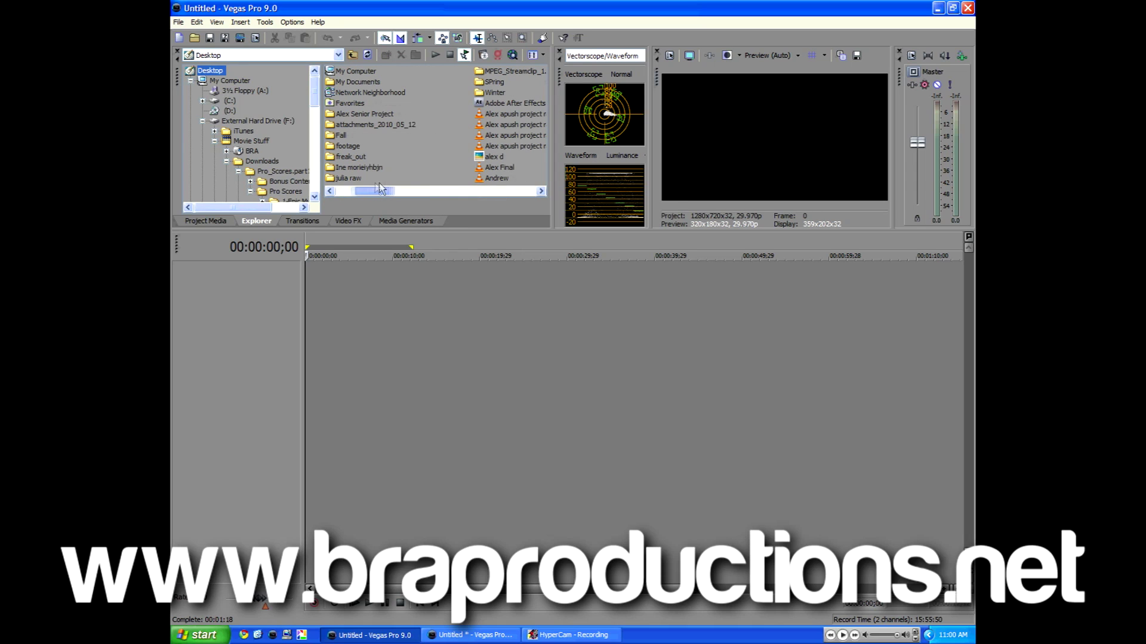
{"action": "left_click_drag", "start_coordinate": [379, 183], "coordinate": [445, 168]}
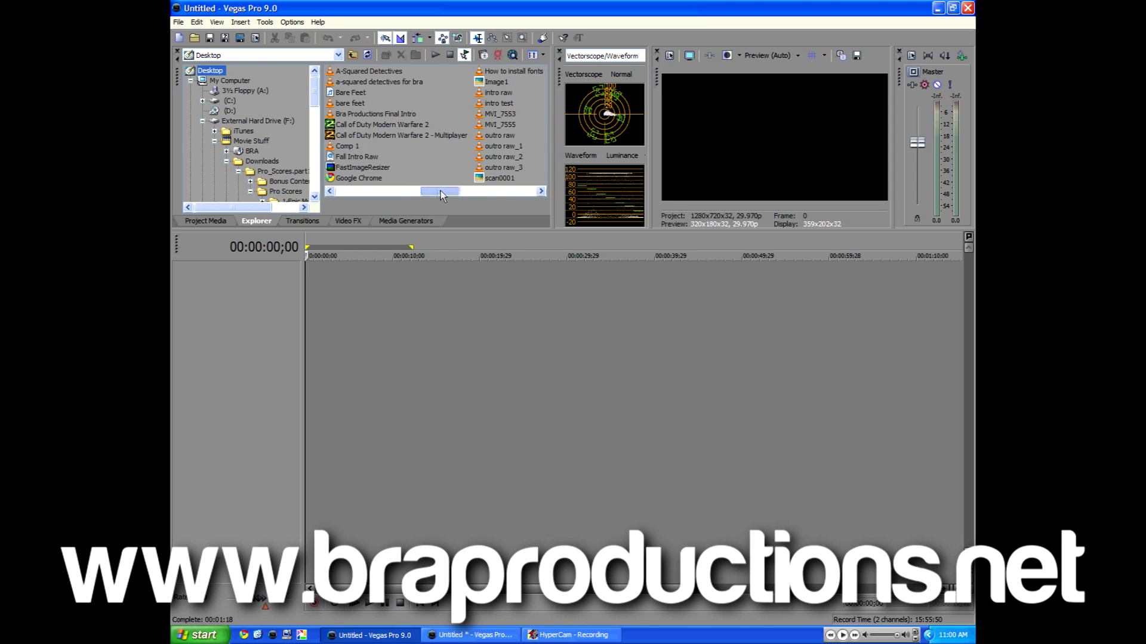
{"action": "left_click_drag", "start_coordinate": [440, 191], "coordinate": [495, 191]}
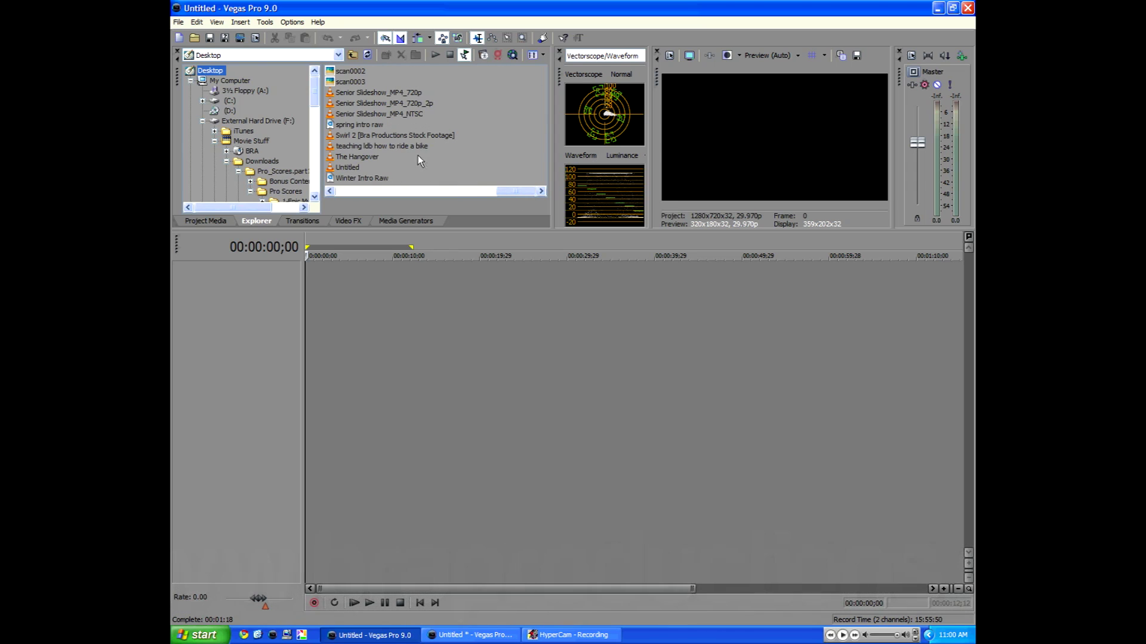
Place the Swirl 2 footage on track 2 and scrub it back to about 4 seconds
{"action": "left_click", "coordinate": [350, 140]}
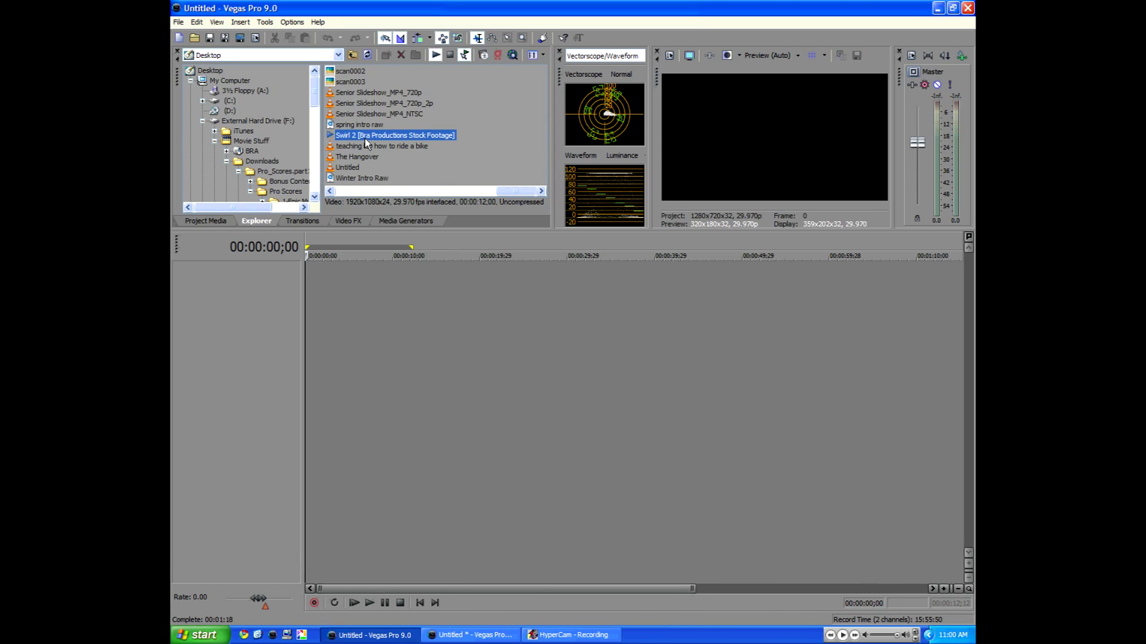
{"action": "left_click_drag", "start_coordinate": [295, 314], "coordinate": [296, 314]}
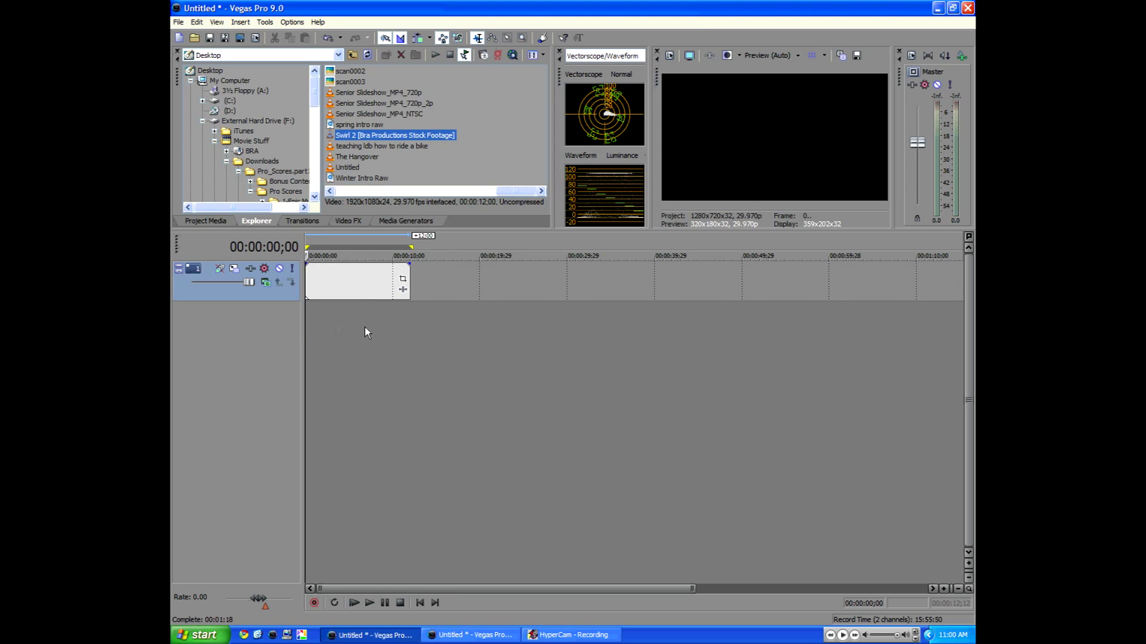
{"action": "left_click", "coordinate": [335, 290]}
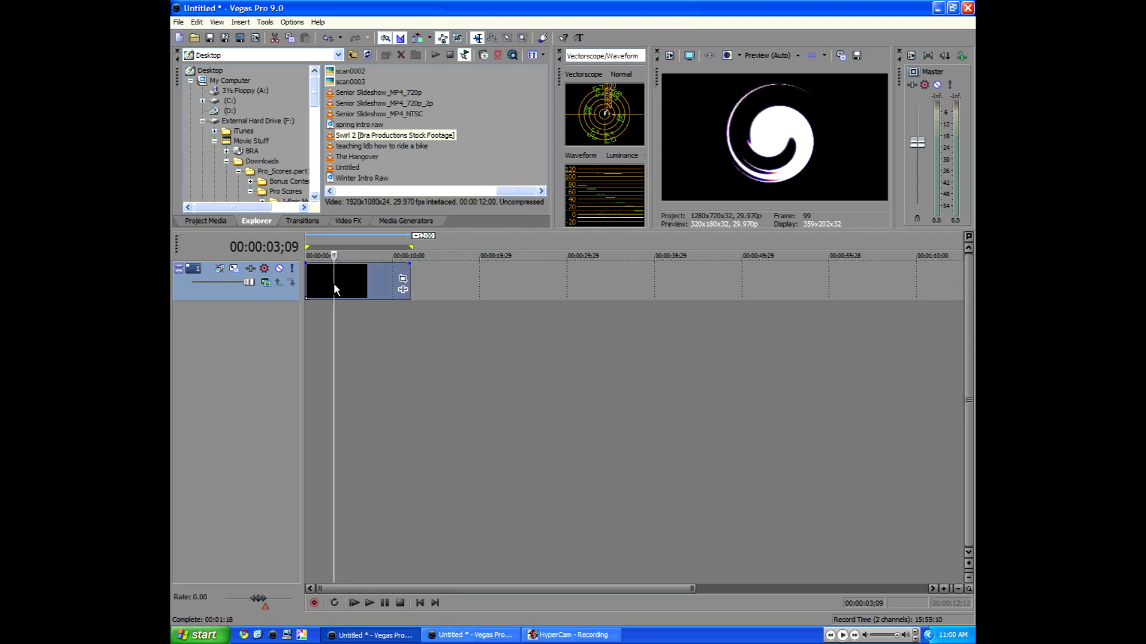
{"action": "left_click", "coordinate": [356, 325]}
{"action": "left_click_drag", "start_coordinate": [370, 325], "coordinate": [328, 360]}
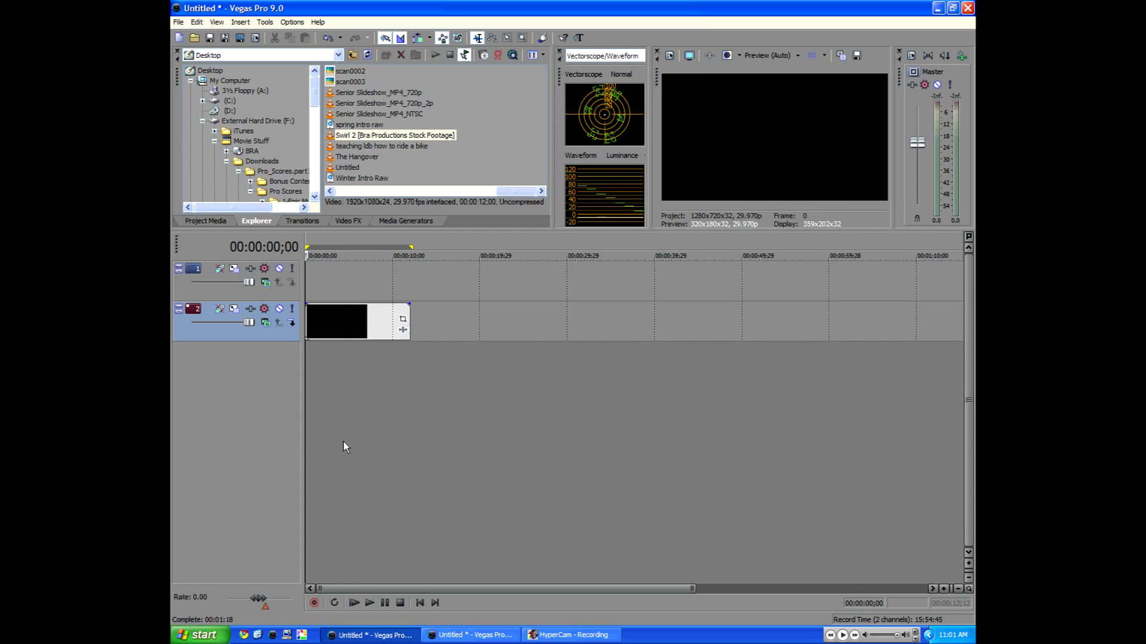
{"action": "left_click_drag", "start_coordinate": [342, 442], "coordinate": [348, 417]}
Insert a Text Media event at the playback position
{"action": "left_click", "coordinate": [264, 22]}
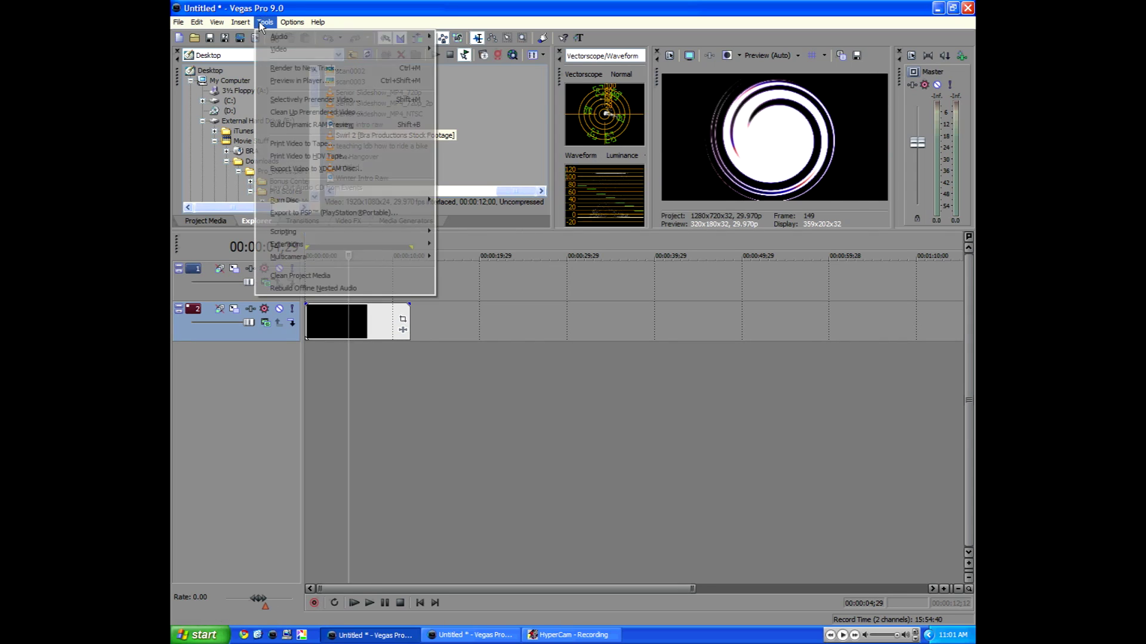
{"action": "left_click", "coordinate": [248, 22]}
{"action": "left_click", "coordinate": [241, 22]}
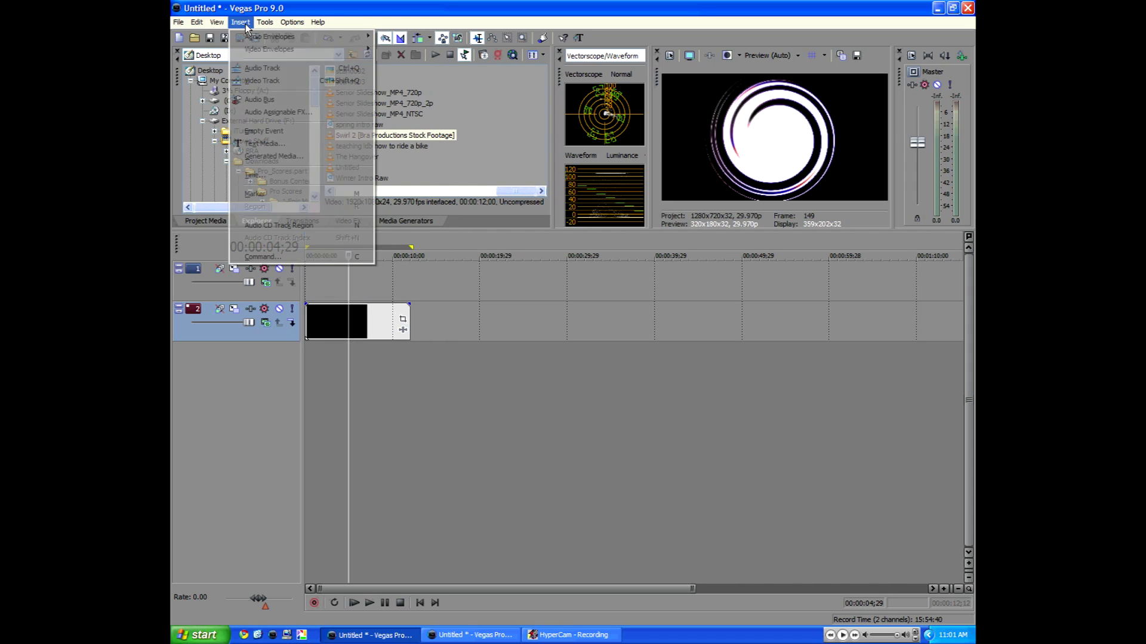
{"action": "left_click", "coordinate": [258, 145]}
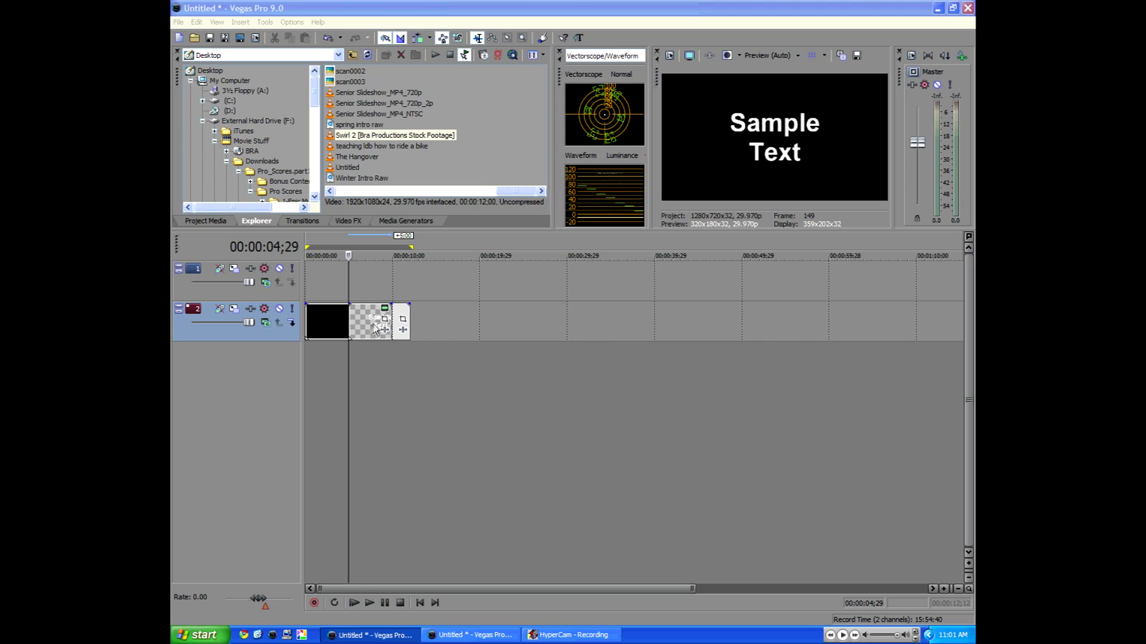
Move the Sample Text event onto track 1 at about 3 seconds
{"action": "left_click_drag", "start_coordinate": [375, 328], "coordinate": [361, 329]}
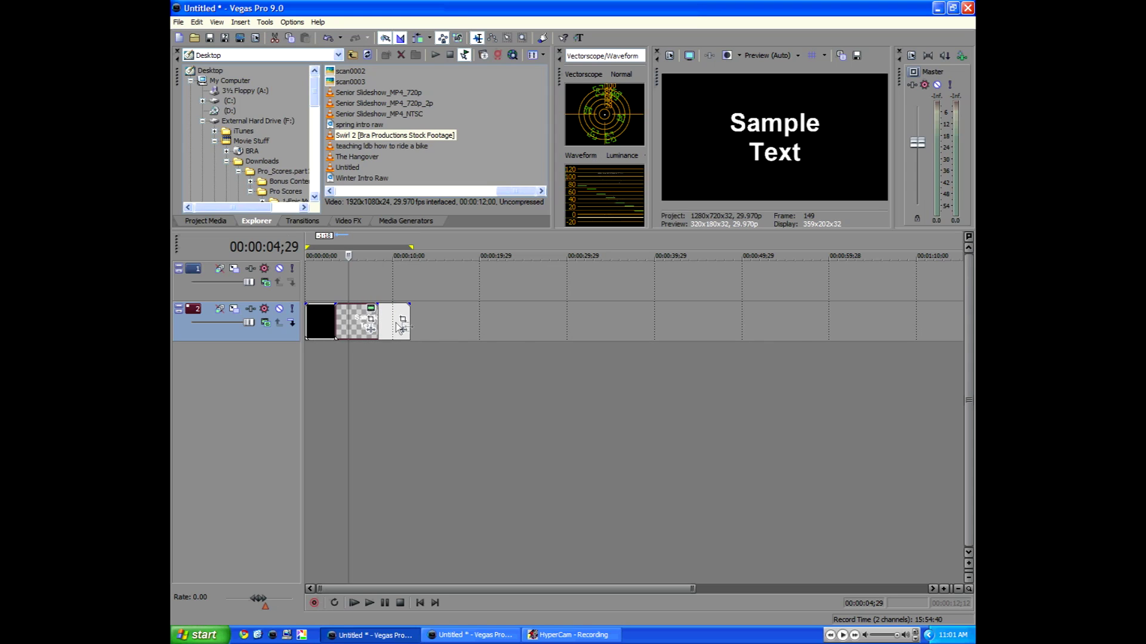
{"action": "left_click_drag", "start_coordinate": [358, 327], "coordinate": [354, 285]}
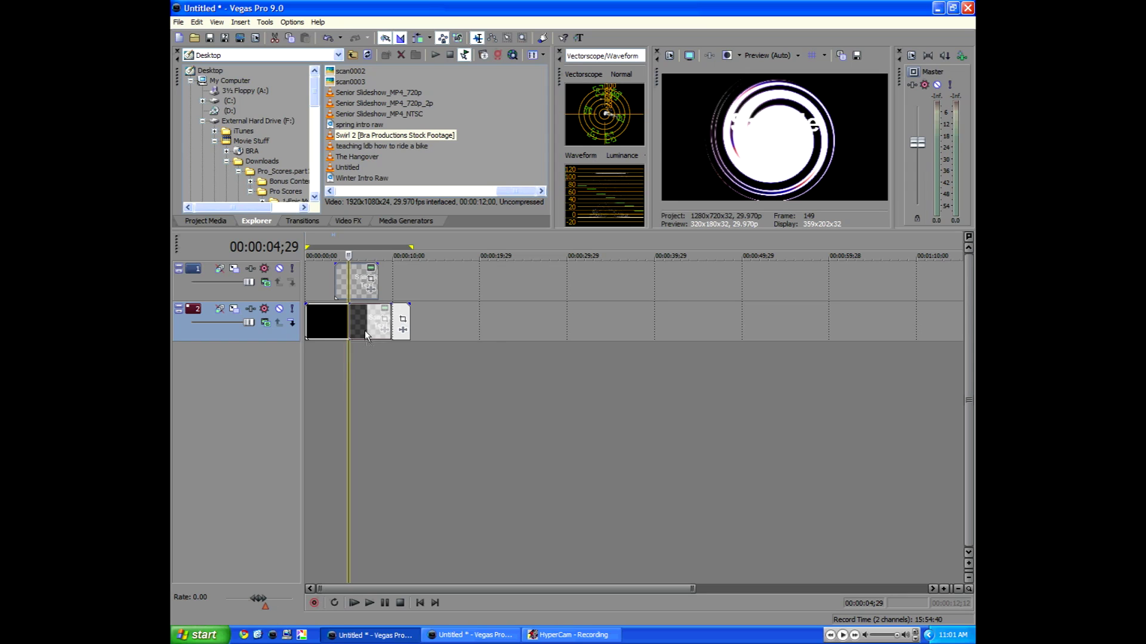
{"action": "key", "text": "ctrl+z"}
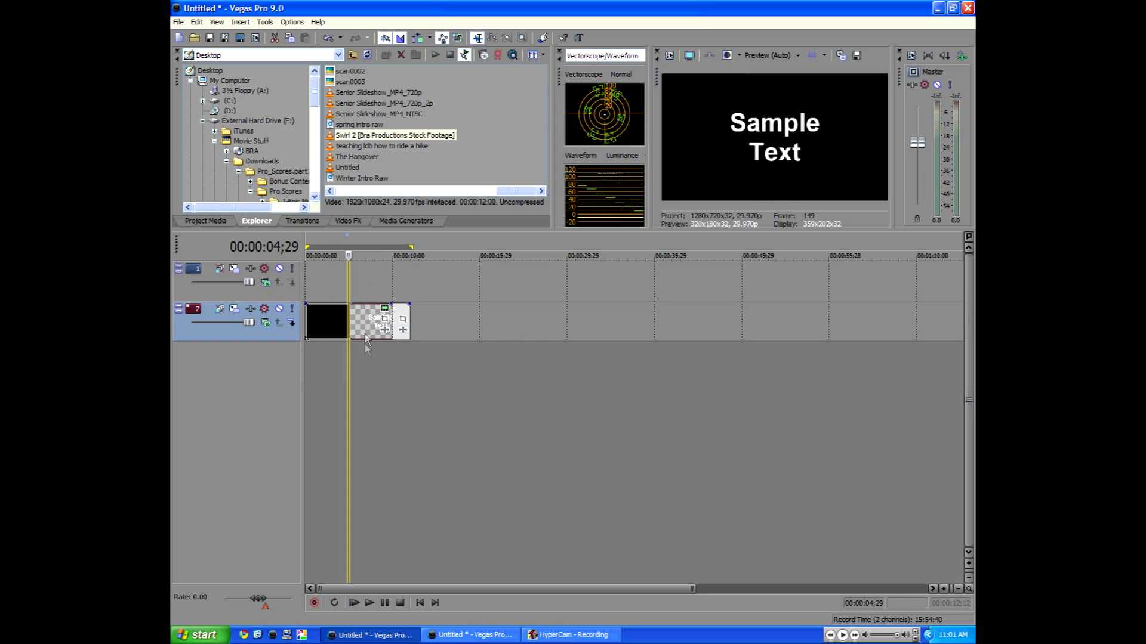
{"action": "left_click_drag", "start_coordinate": [365, 335], "coordinate": [364, 284]}
{"action": "key", "text": "ctrl+z"}
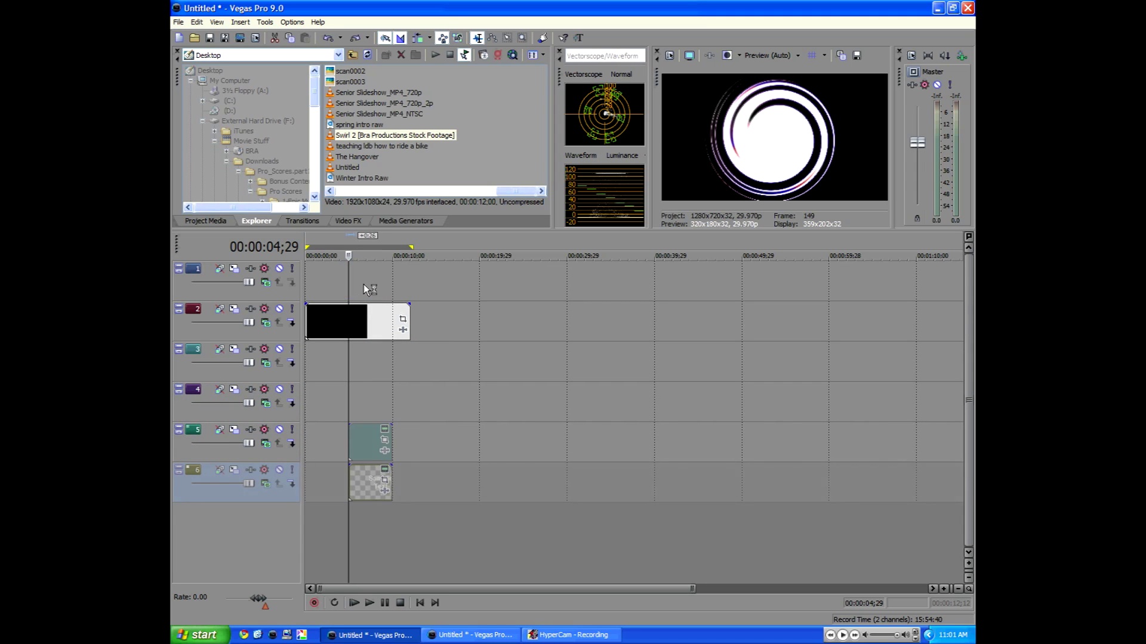
{"action": "left_click_drag", "start_coordinate": [369, 325], "coordinate": [362, 285]}
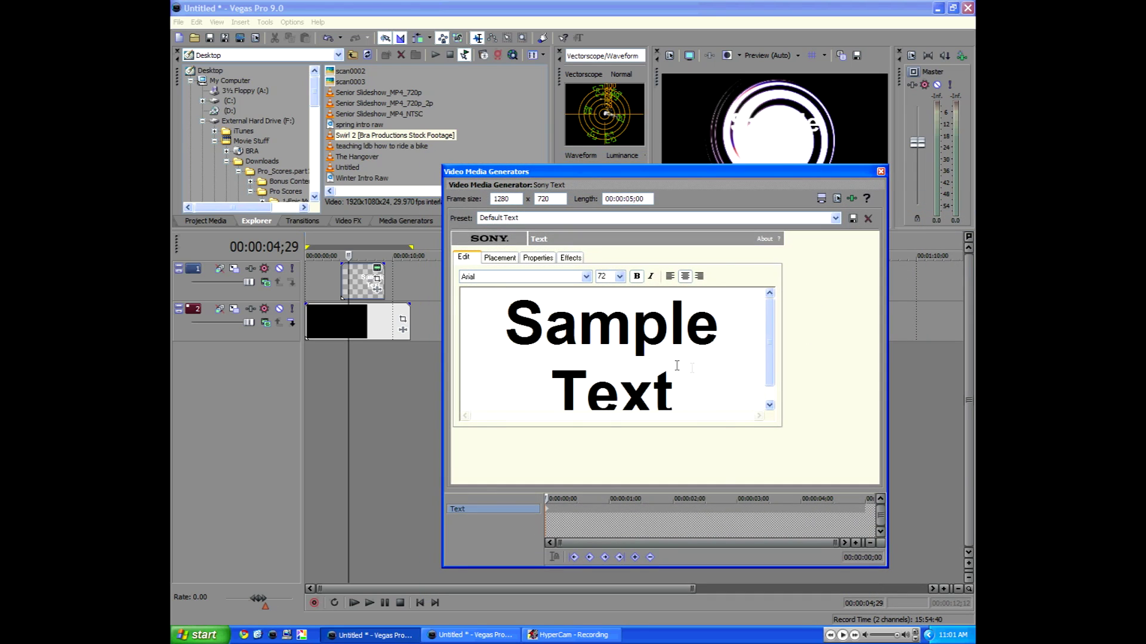
Type 'bra productions' as the title text and set its font to Harabara
{"action": "type", "text": "b"}
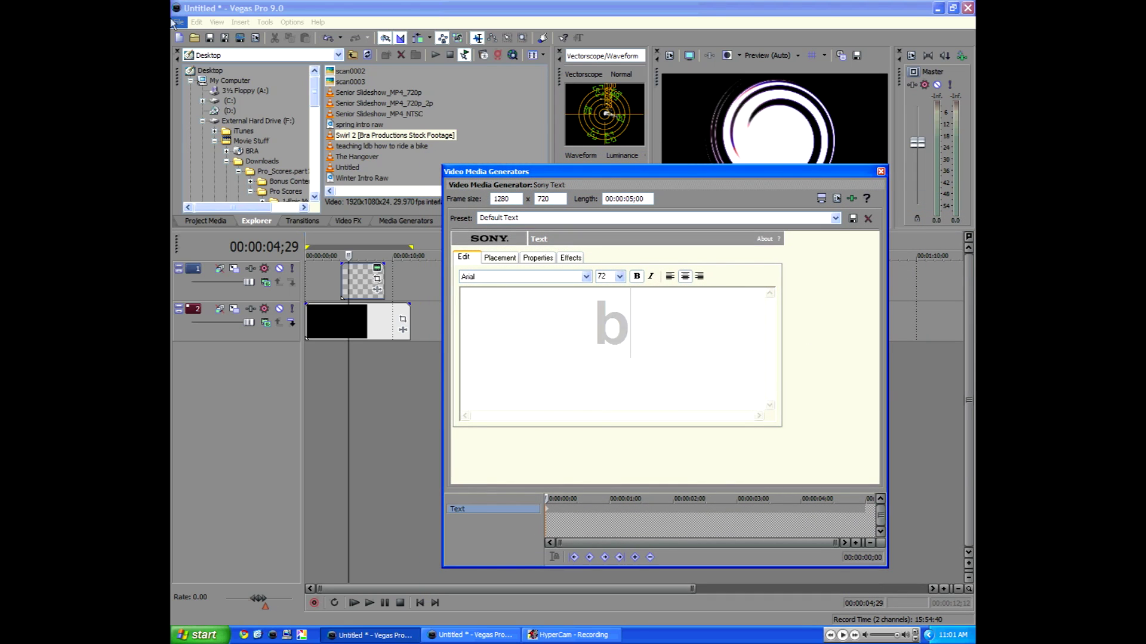
{"action": "type", "text": "ra productions"}
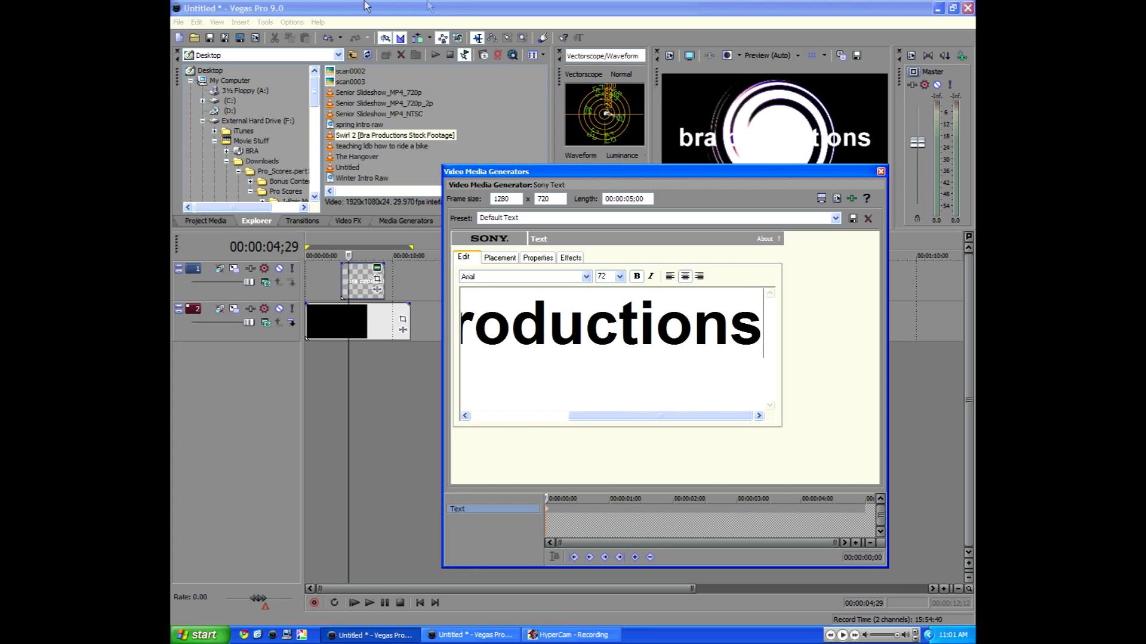
{"action": "scroll", "coordinate": [728, 307], "scroll_direction": "down", "scroll_amount": 1}
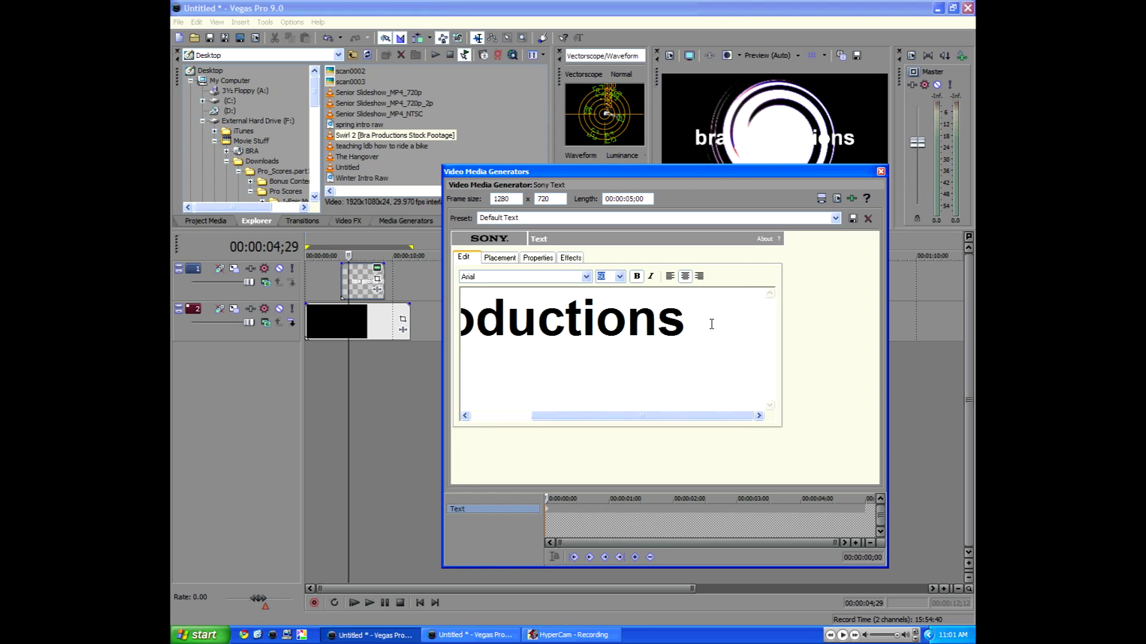
{"action": "left_click", "coordinate": [585, 276]}
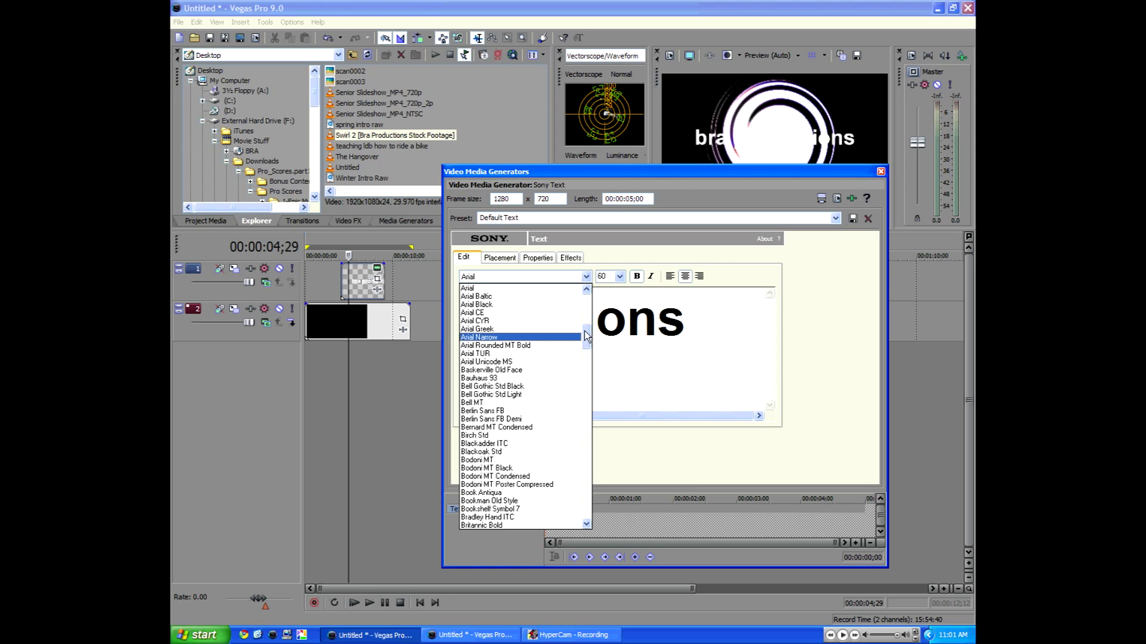
{"action": "left_click", "coordinate": [644, 314]}
{"action": "left_click", "coordinate": [589, 278]}
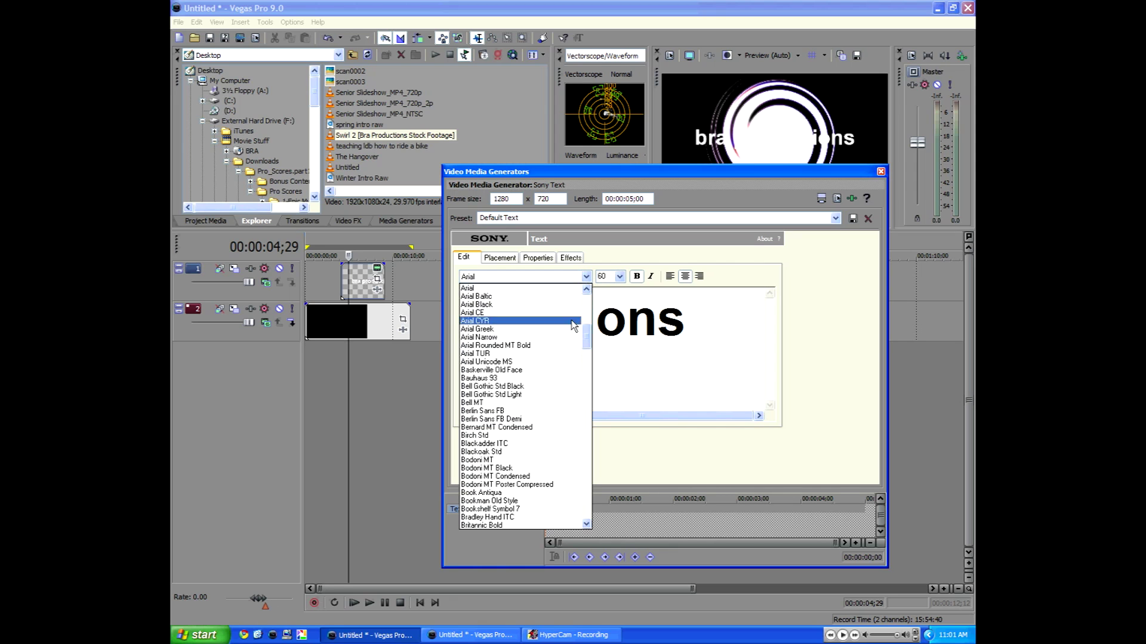
{"action": "scroll", "coordinate": [555, 383], "scroll_direction": "down", "scroll_amount": 3}
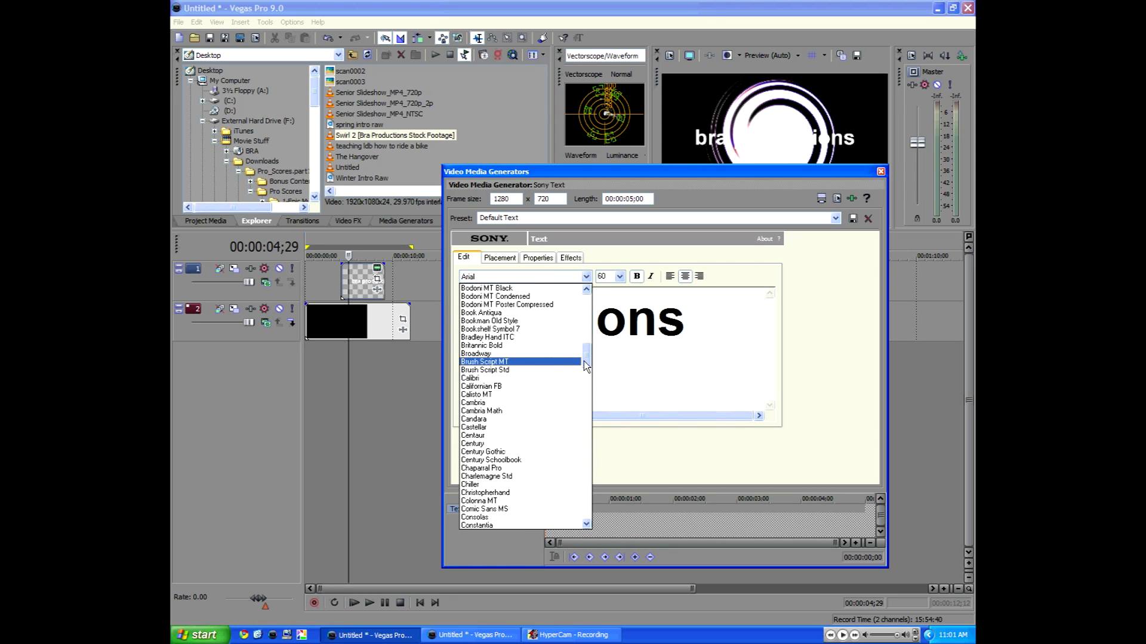
{"action": "left_click_drag", "start_coordinate": [583, 360], "coordinate": [588, 423]}
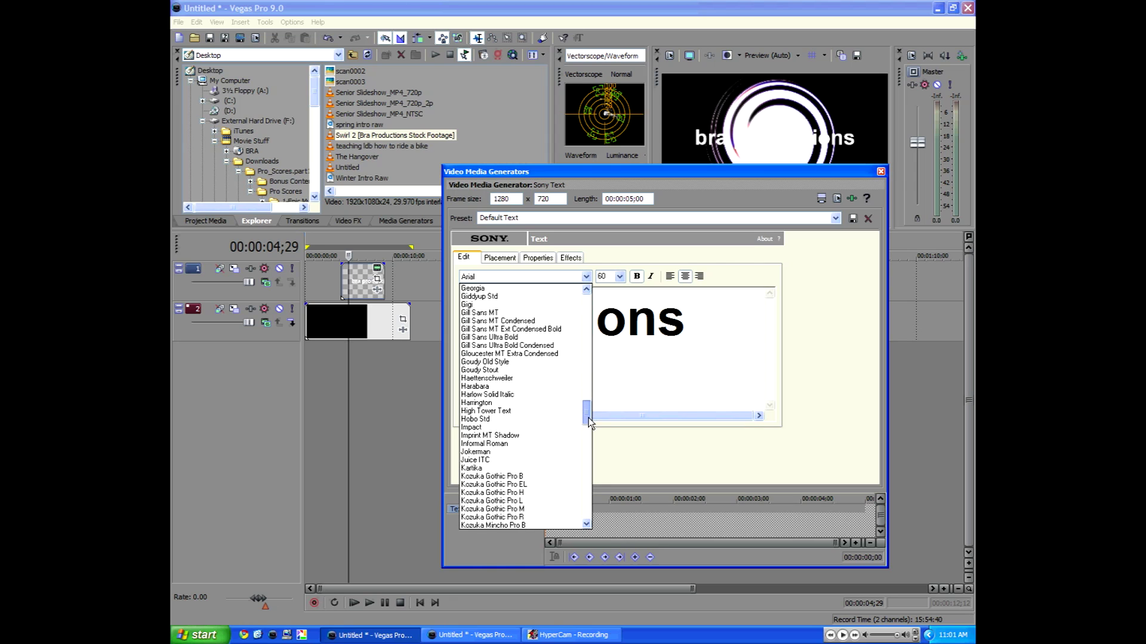
{"action": "left_click", "coordinate": [495, 386]}
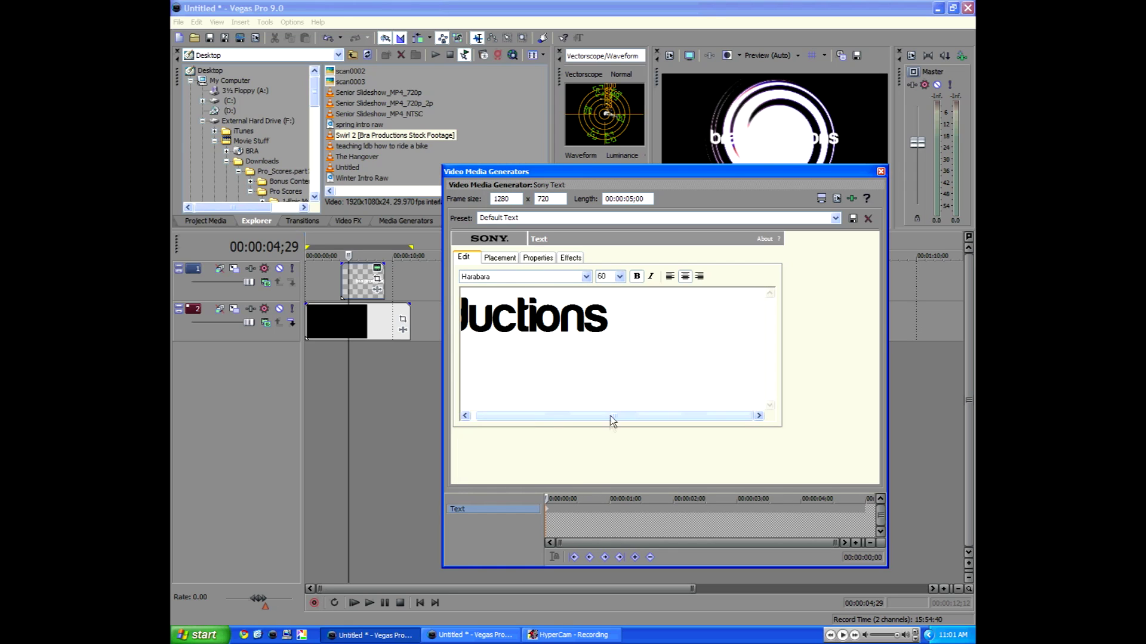
{"action": "left_click_drag", "start_coordinate": [613, 421], "coordinate": [549, 417]}
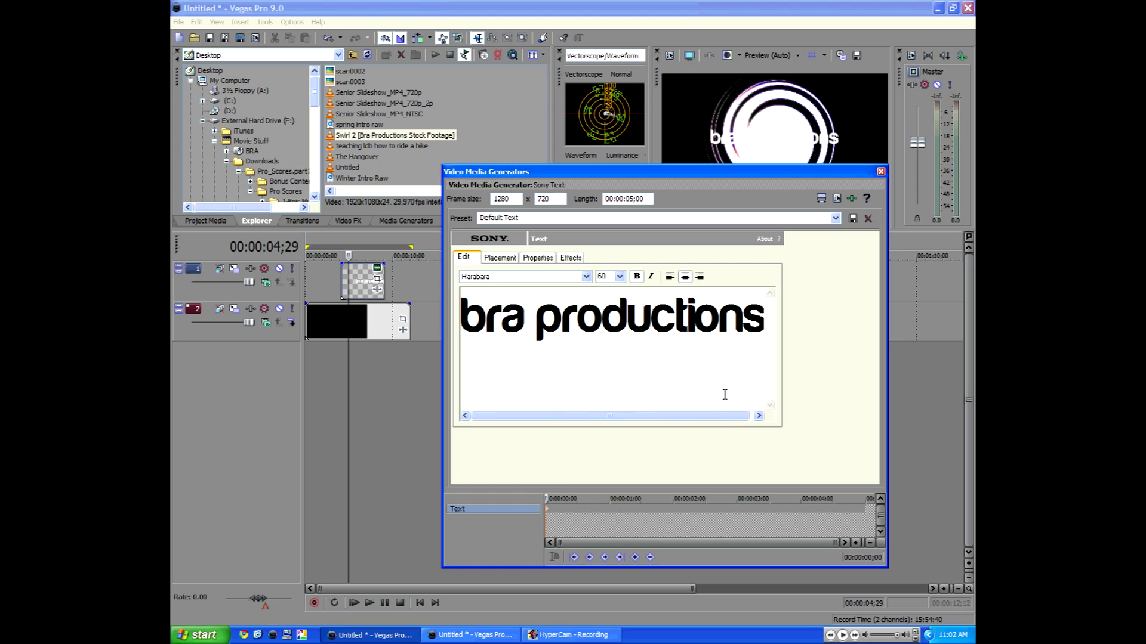
{"action": "left_click", "coordinate": [756, 320]}
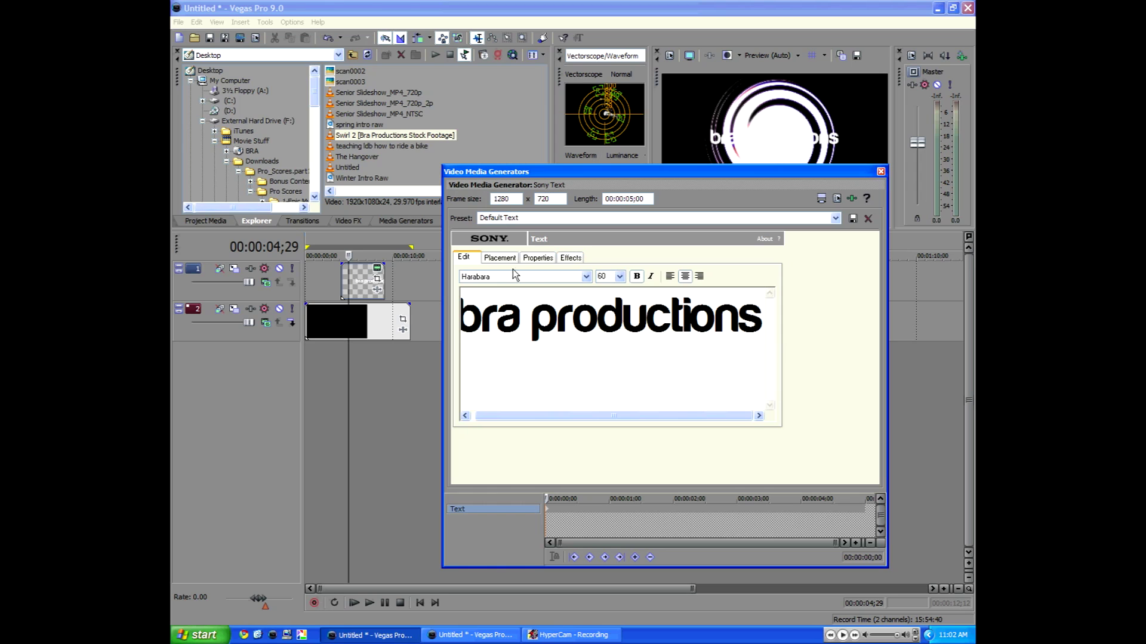
Change the title text colour from white to black and close the text generator
{"action": "left_click", "coordinate": [533, 259]}
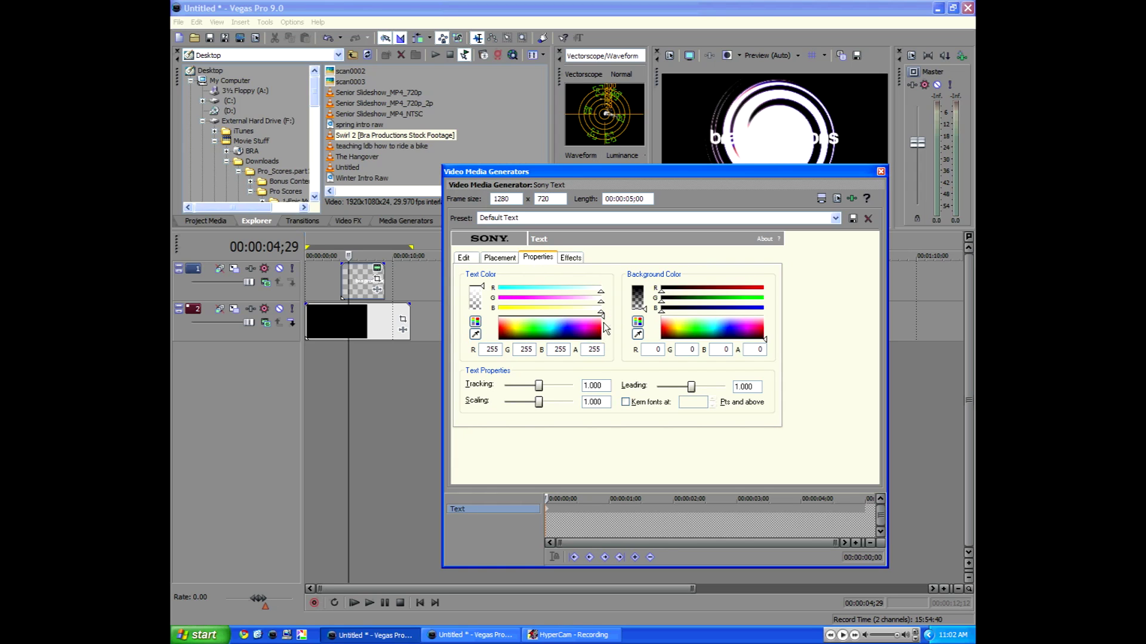
{"action": "left_click_drag", "start_coordinate": [604, 327], "coordinate": [604, 352]}
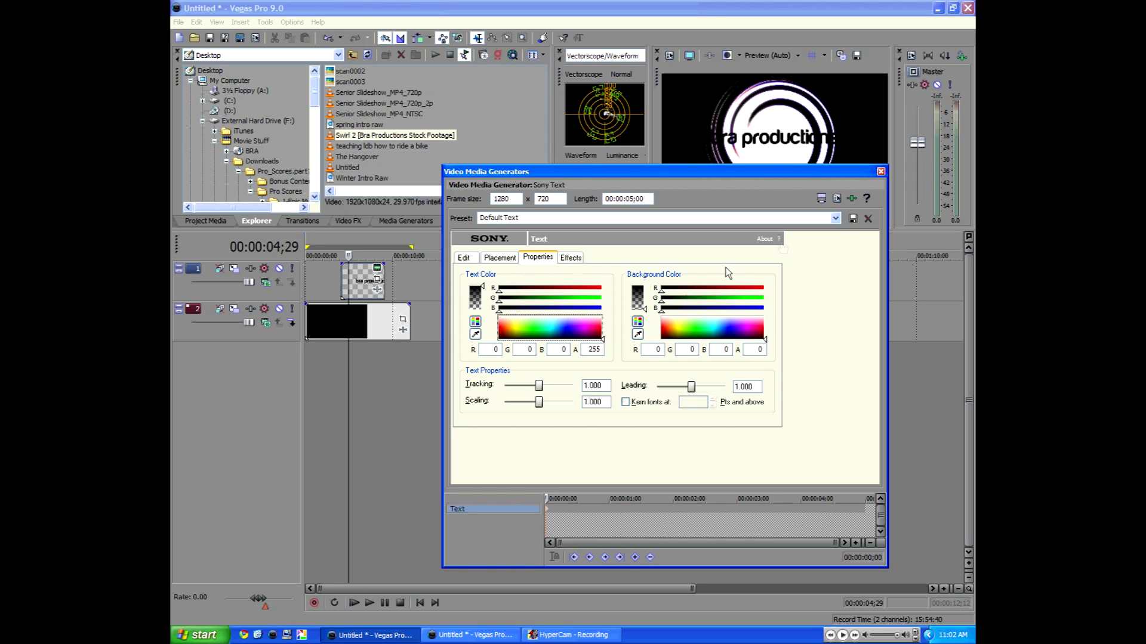
{"action": "left_click", "coordinate": [881, 172]}
Move the text event to 0 and extend it to end with the swirl clip
{"action": "left_click_drag", "start_coordinate": [343, 280], "coordinate": [307, 280]}
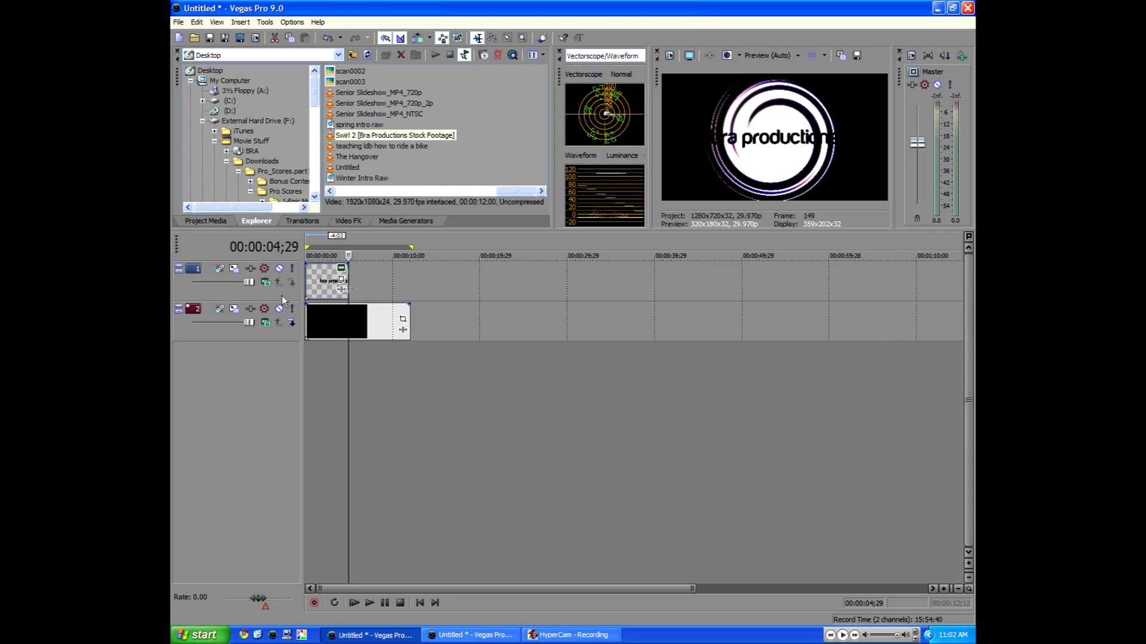
{"action": "left_click_drag", "start_coordinate": [377, 270], "coordinate": [410, 271]}
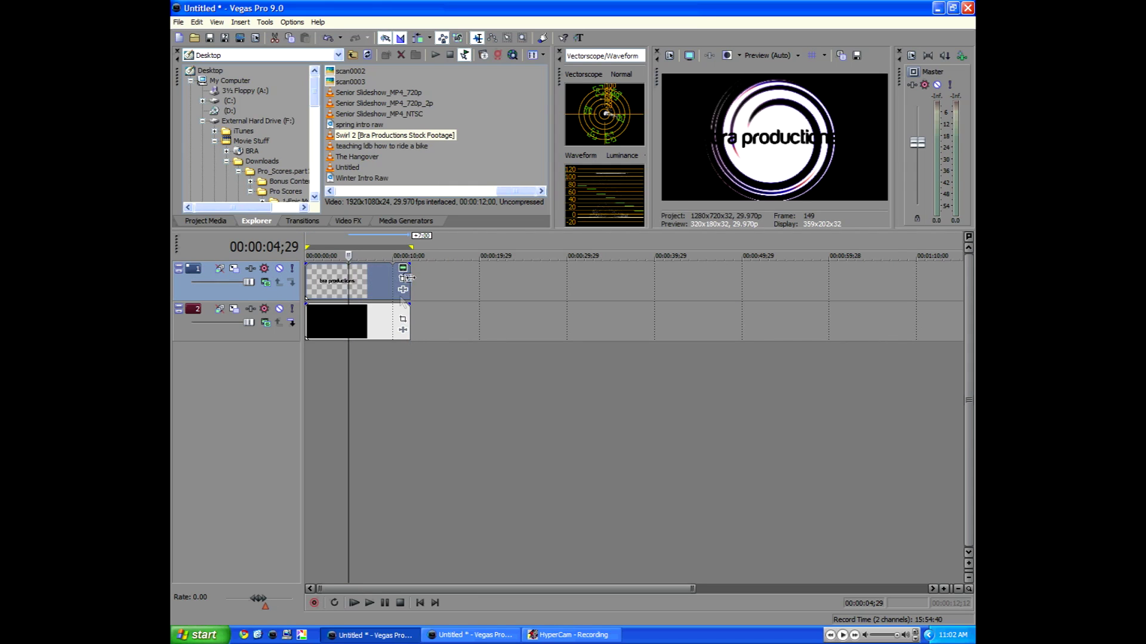
{"action": "left_click", "coordinate": [361, 351]}
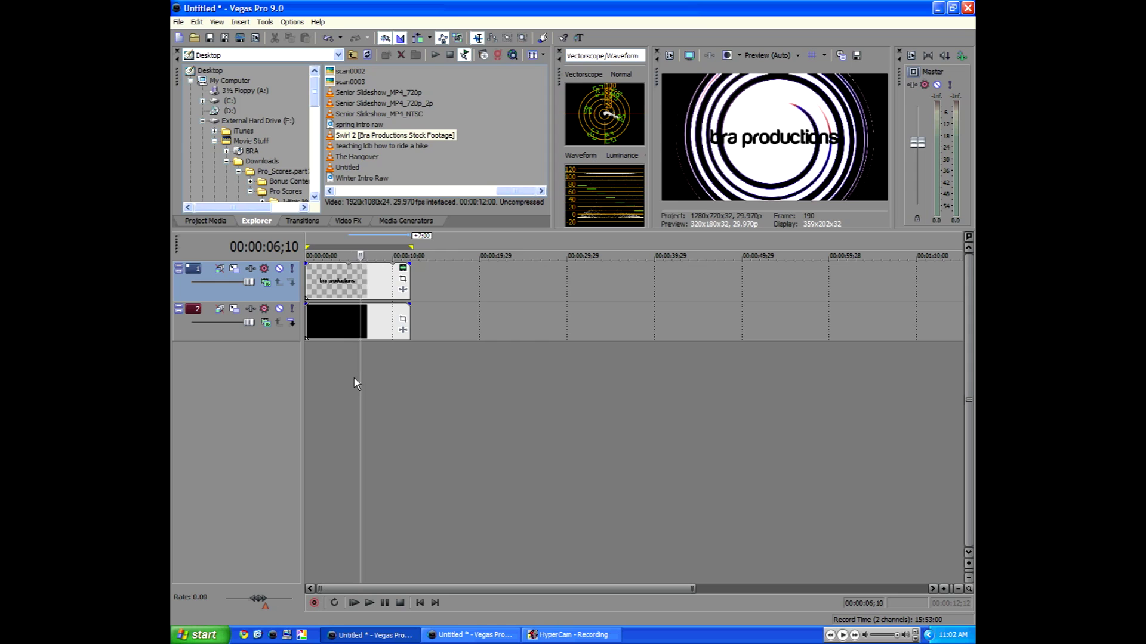
{"action": "left_click", "coordinate": [327, 375]}
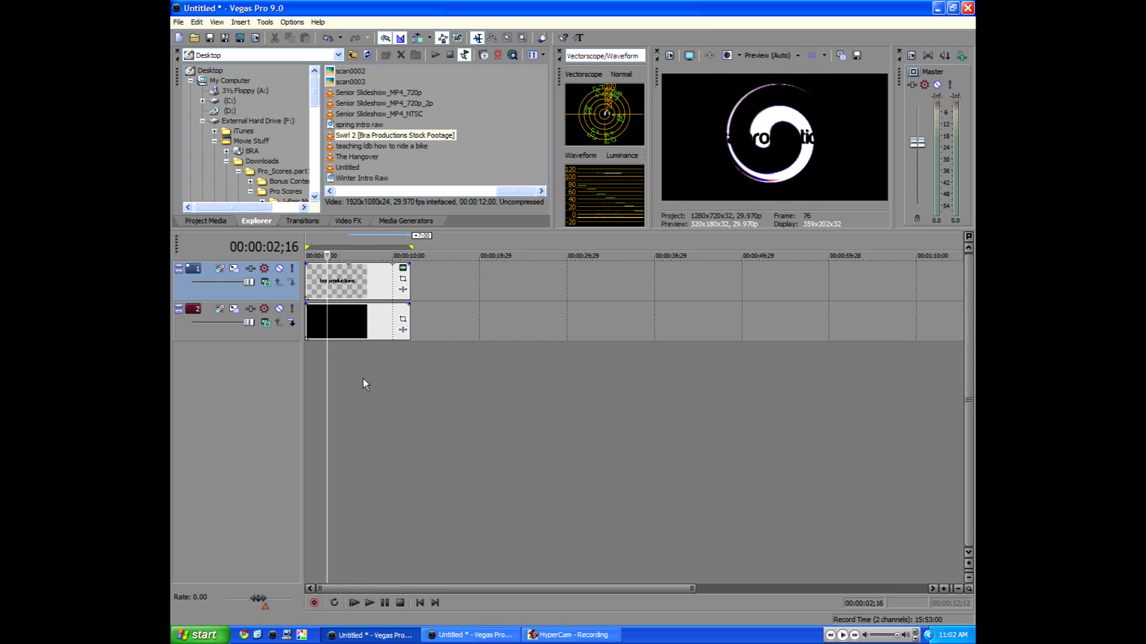
Add a new top video track and copy the text event from track 2
{"action": "left_click", "coordinate": [241, 22]}
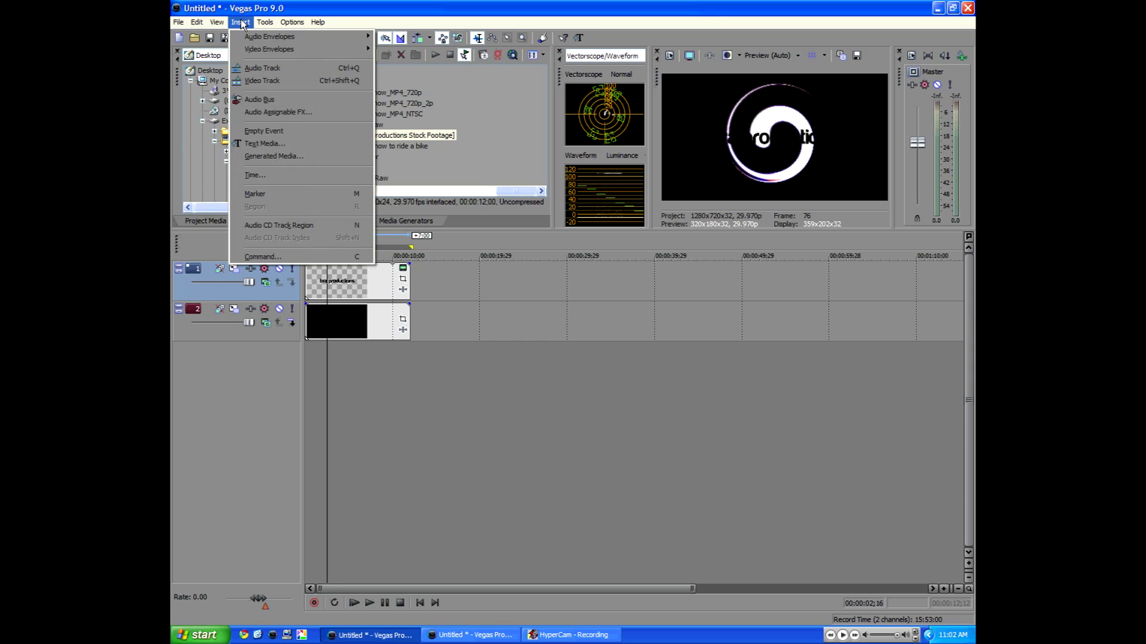
{"action": "left_click", "coordinate": [262, 84]}
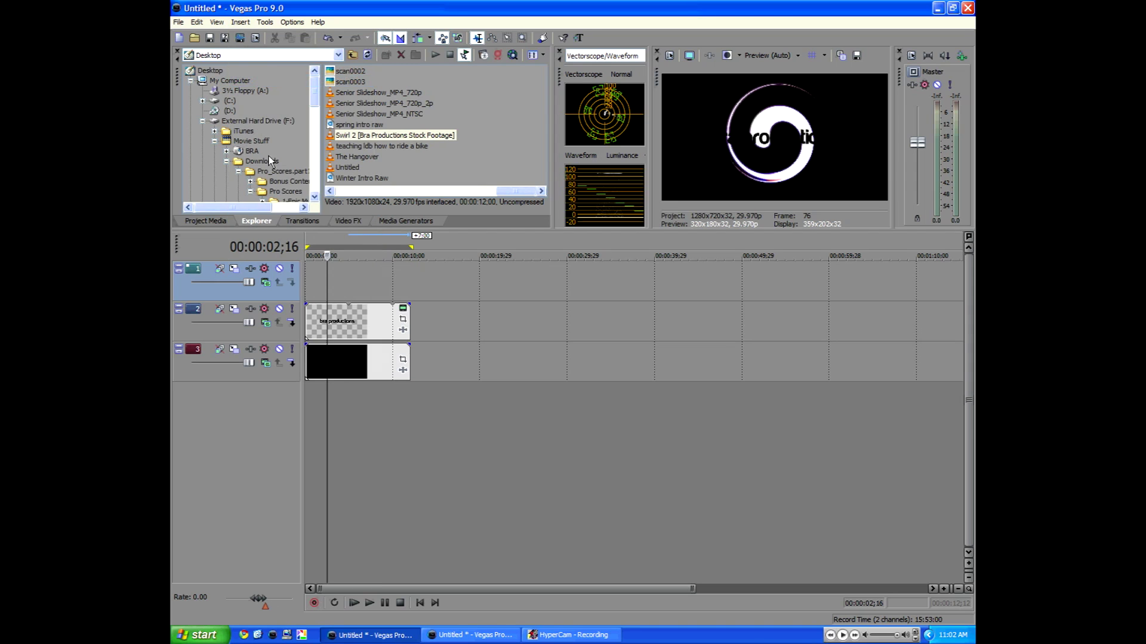
{"action": "left_click", "coordinate": [338, 316]}
{"action": "right_click", "coordinate": [367, 321]}
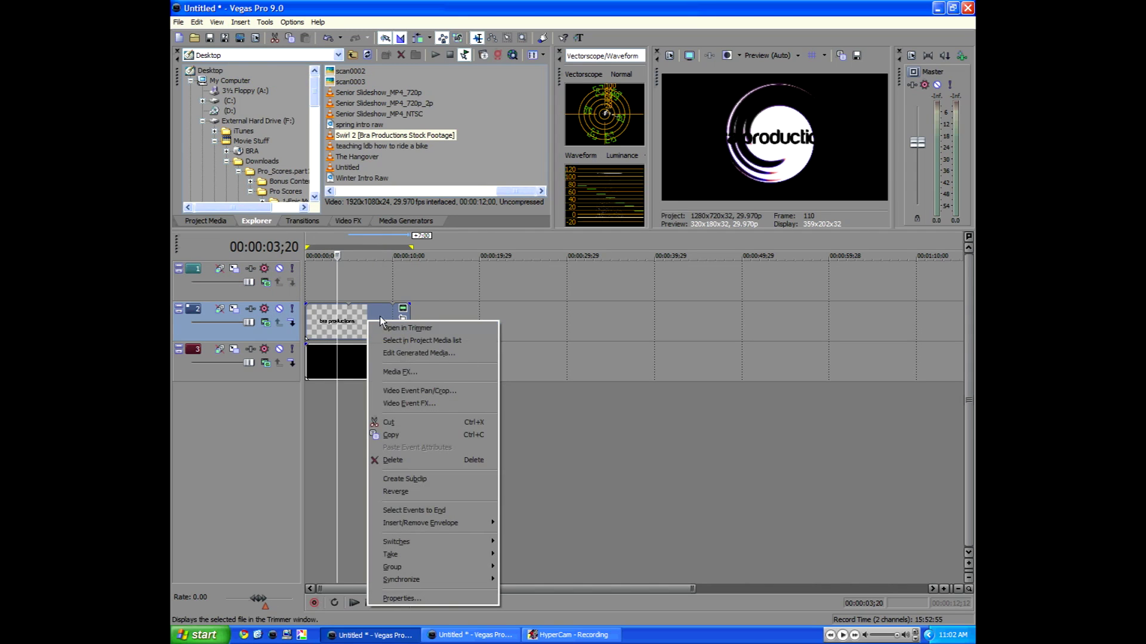
{"action": "left_click", "coordinate": [392, 435]}
Paste the text as an independent new copy on the top track, starting at 0
{"action": "left_click", "coordinate": [352, 281]}
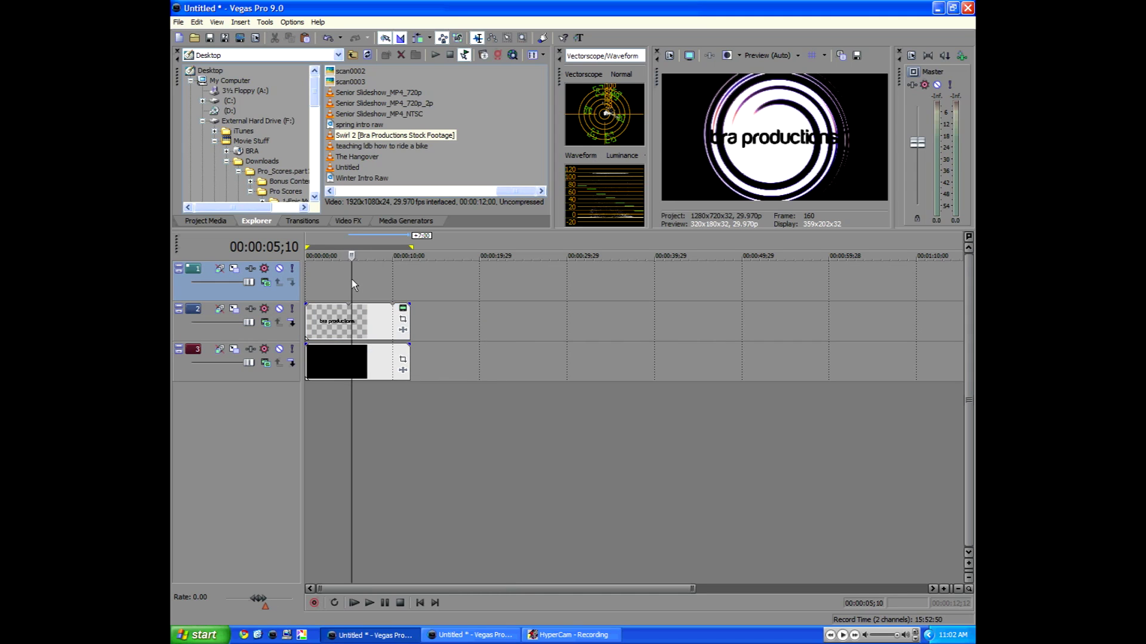
{"action": "right_click", "coordinate": [352, 281]}
{"action": "left_click", "coordinate": [388, 287]}
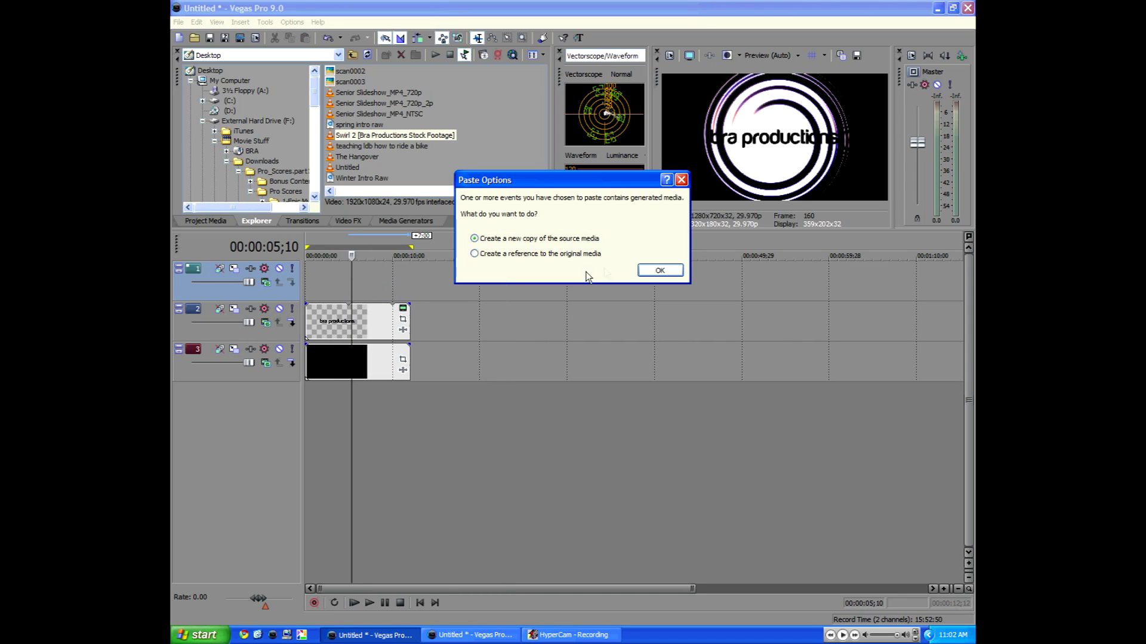
{"action": "left_click", "coordinate": [659, 271]}
{"action": "left_click_drag", "start_coordinate": [394, 280], "coordinate": [348, 280]}
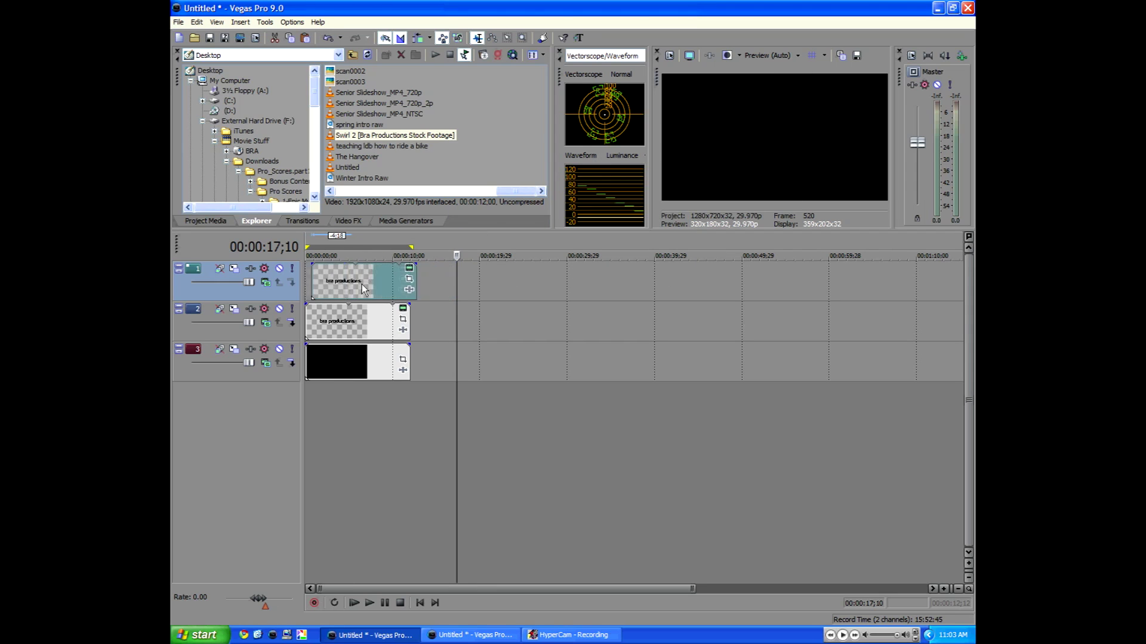
Preview the intro around 4–6 seconds and open the track 2 text clip's settings
{"action": "left_click", "coordinate": [349, 320]}
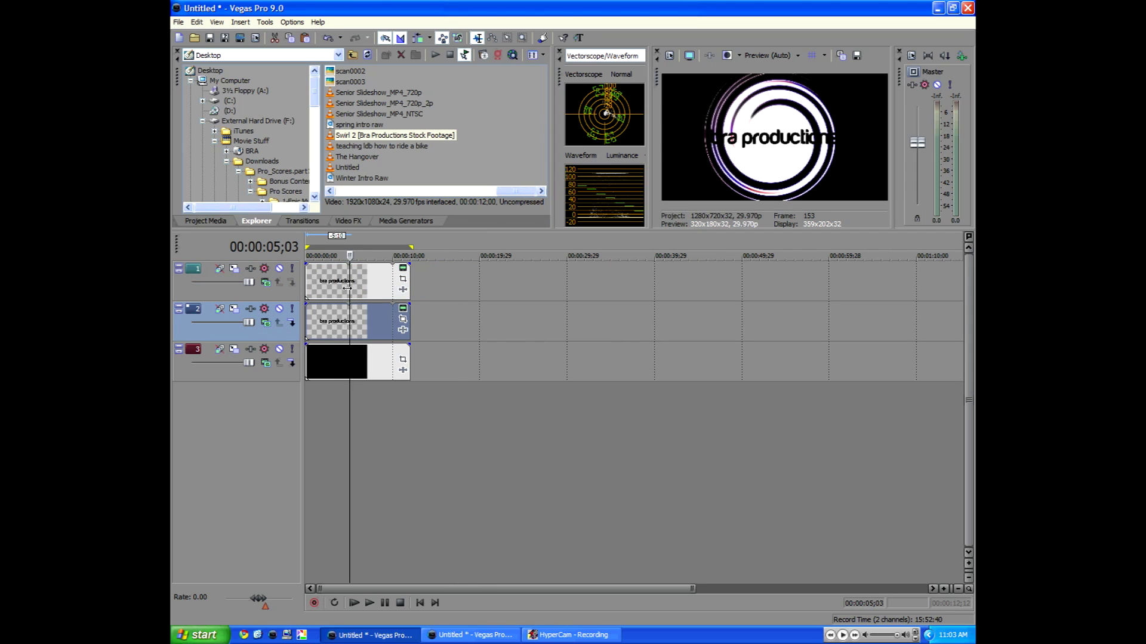
{"action": "left_click", "coordinate": [360, 423]}
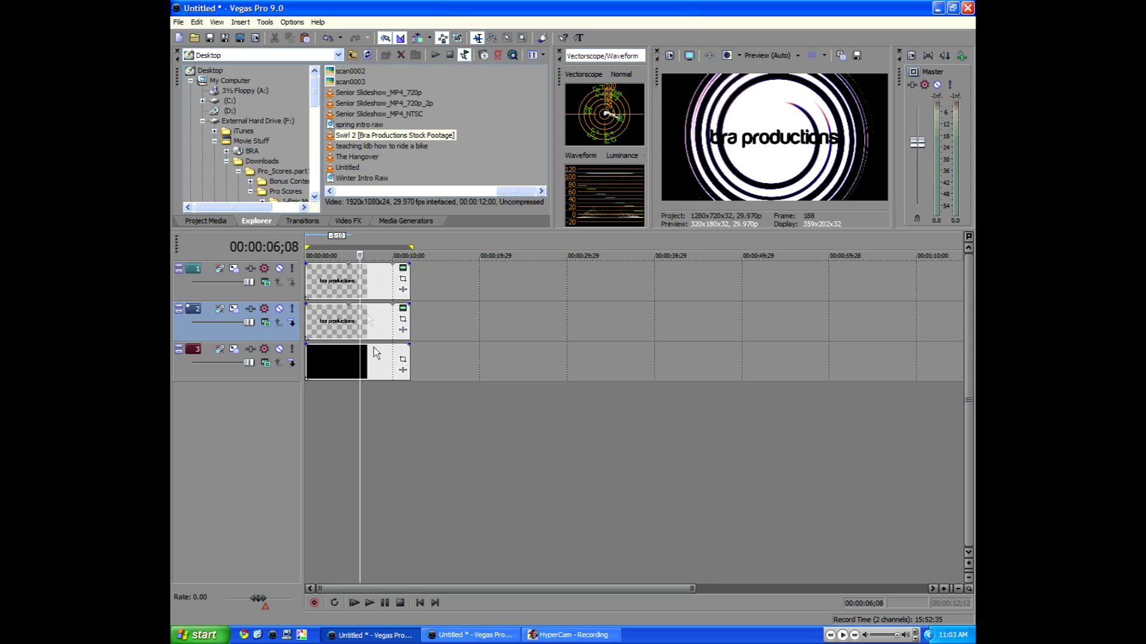
{"action": "left_click", "coordinate": [365, 420]}
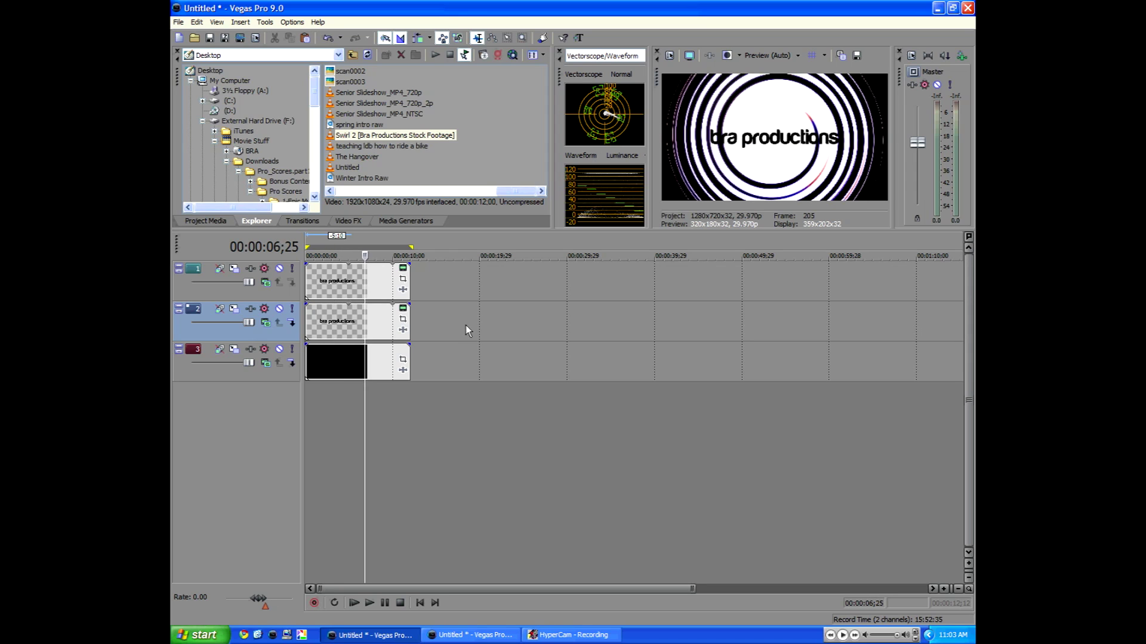
{"action": "left_click", "coordinate": [343, 426]}
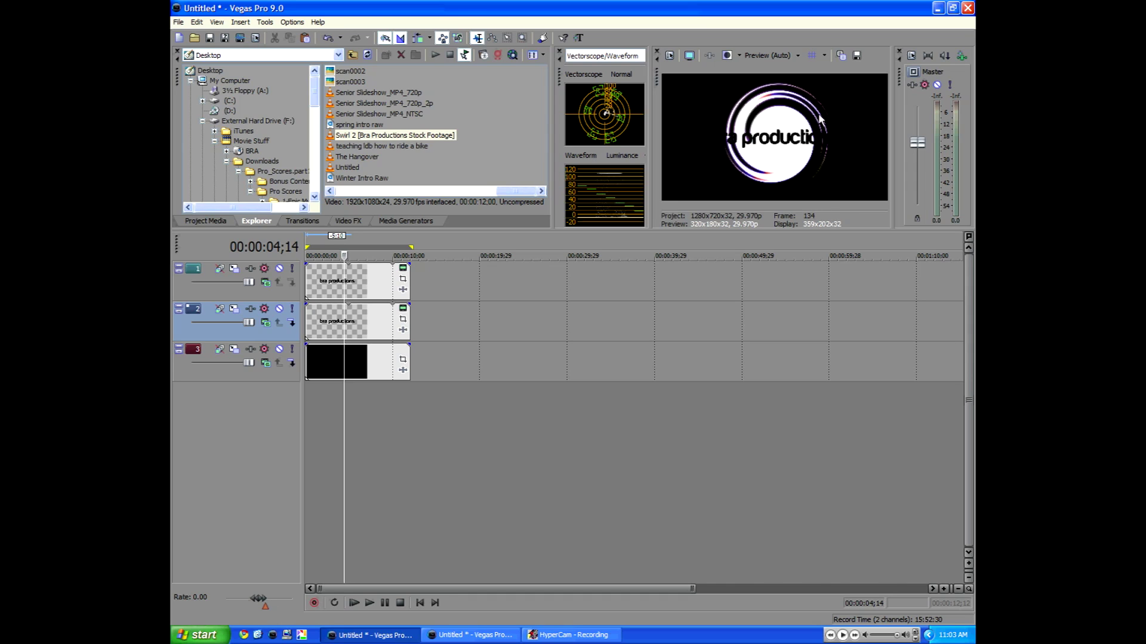
{"action": "left_click", "coordinate": [403, 310]}
Make the track 2 text colour mostly transparent
{"action": "left_click_drag", "start_coordinate": [712, 167], "coordinate": [658, 149]}
{"action": "left_click", "coordinate": [483, 239]}
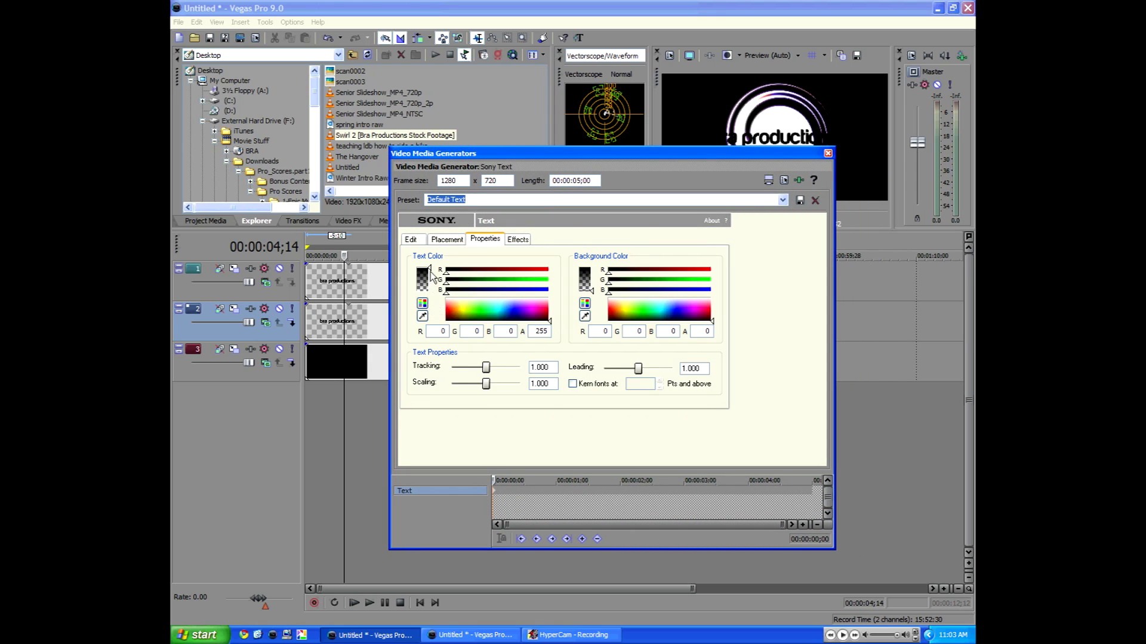
{"action": "left_click_drag", "start_coordinate": [431, 270], "coordinate": [432, 290]}
Turn on Draw Shadow with feather 0.5 and a dark-grey RGB 53 shadow colour
{"action": "left_click", "coordinate": [516, 239]}
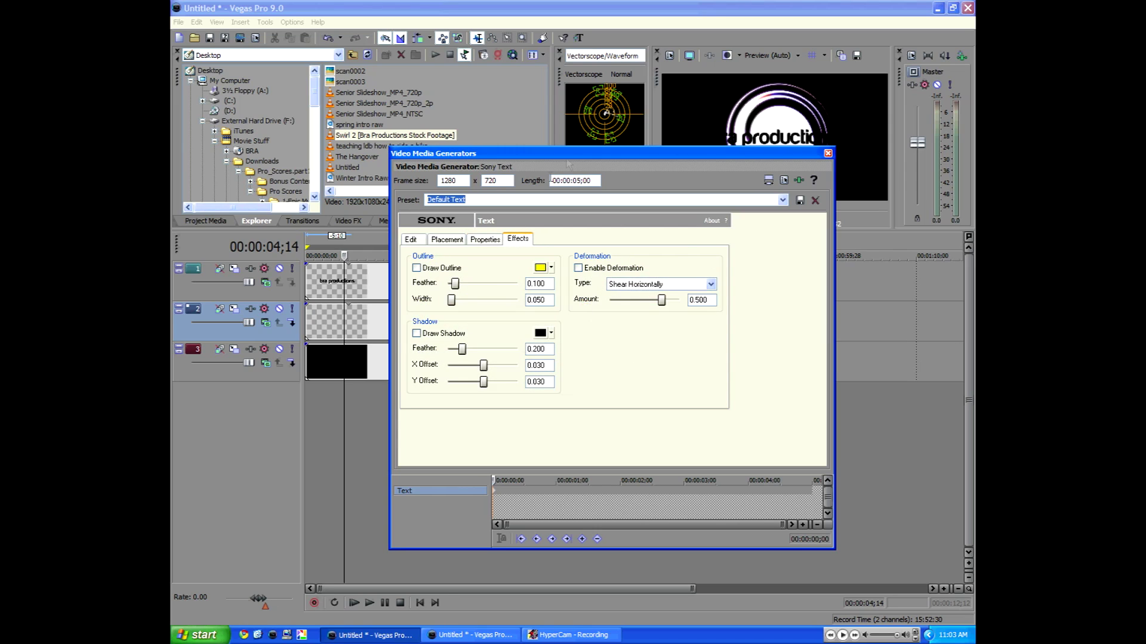
{"action": "left_click_drag", "start_coordinate": [567, 154], "coordinate": [556, 201]}
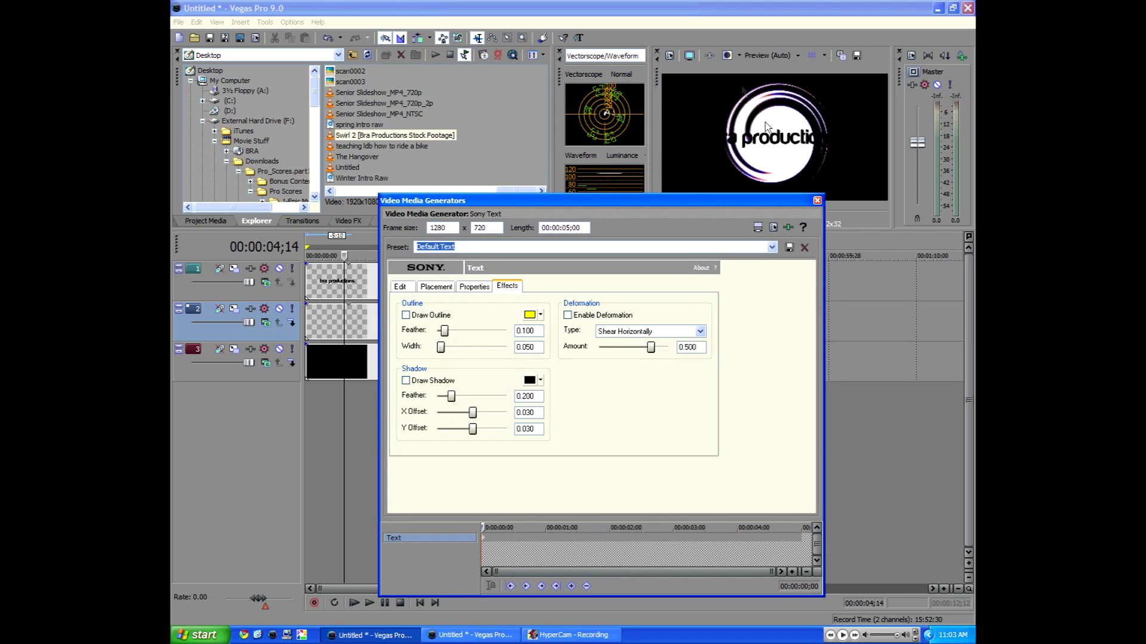
{"action": "left_click", "coordinate": [406, 381]}
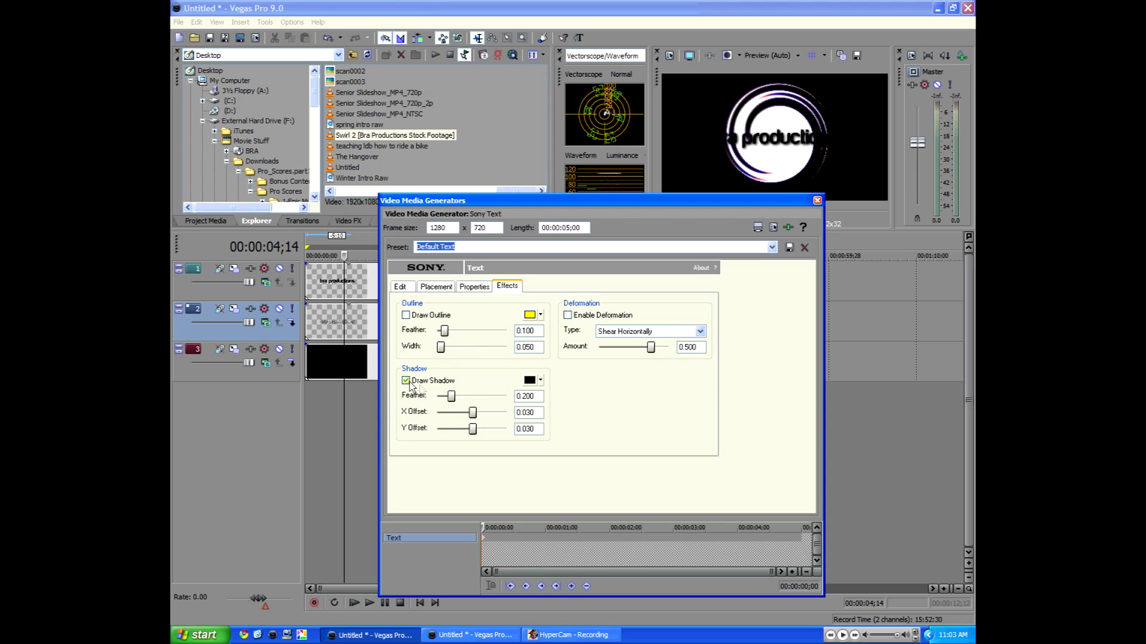
{"action": "left_click_drag", "start_coordinate": [451, 401], "coordinate": [472, 407]}
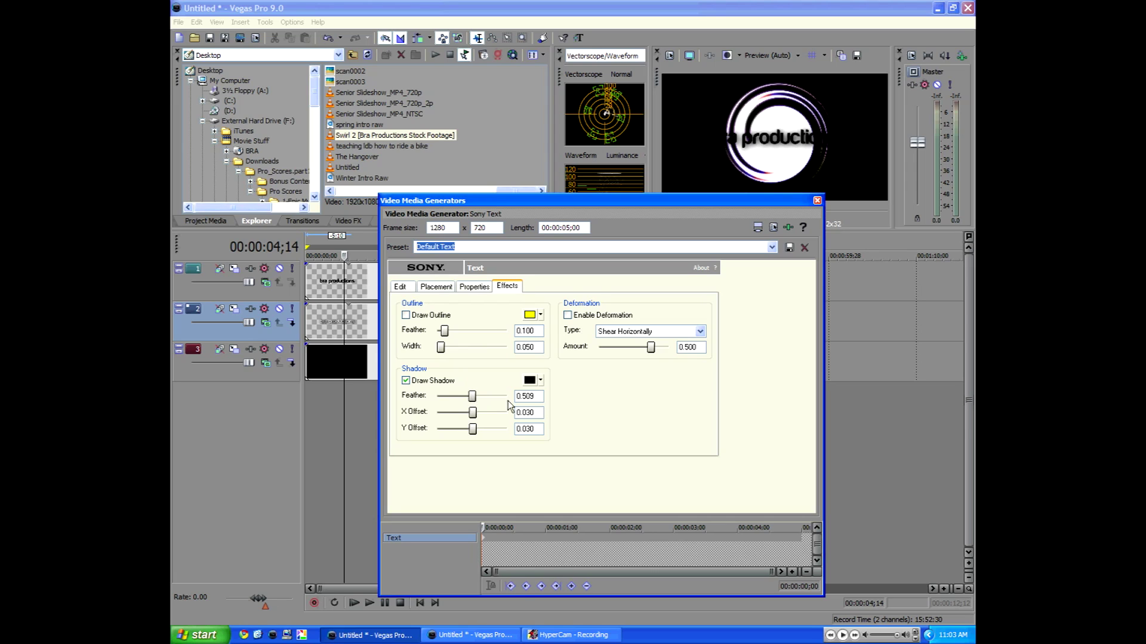
{"action": "left_click_drag", "start_coordinate": [537, 396], "coordinate": [489, 390]}
{"action": "type", "text": "0.5"}
{"action": "left_click", "coordinate": [540, 380]}
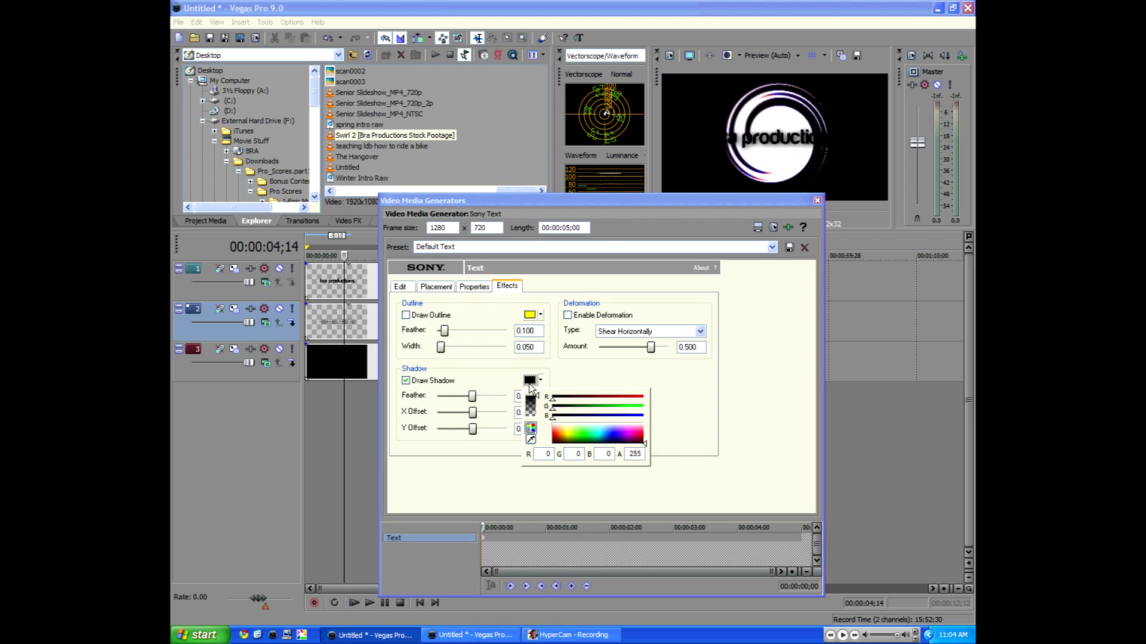
{"action": "left_click_drag", "start_coordinate": [646, 443], "coordinate": [646, 439]}
{"action": "left_click", "coordinate": [676, 411]}
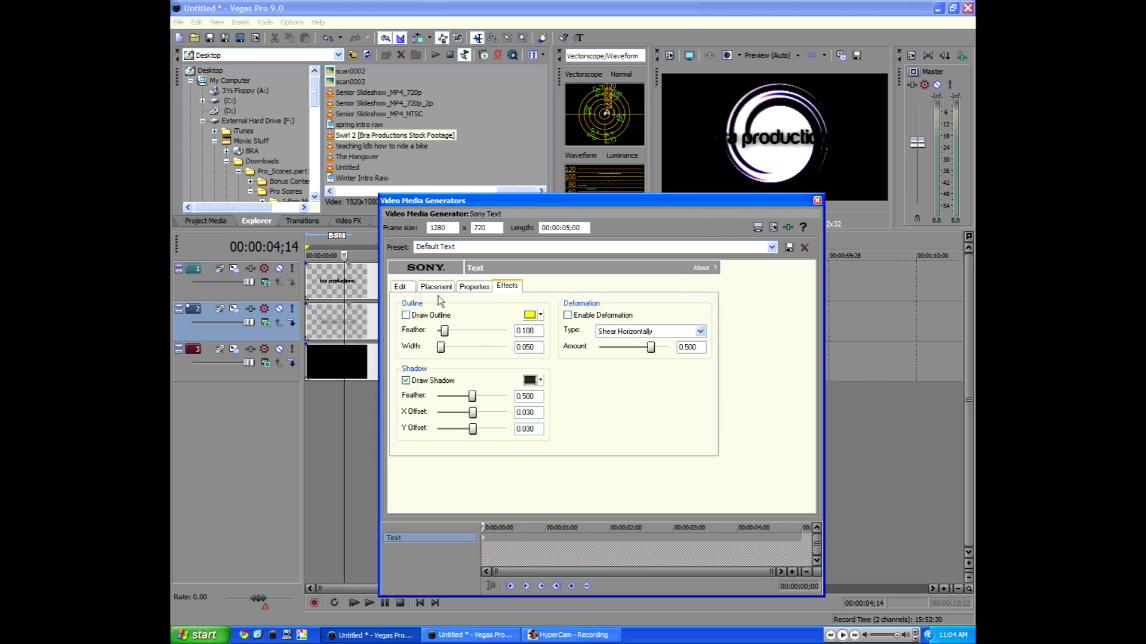
{"action": "left_click", "coordinate": [400, 288]}
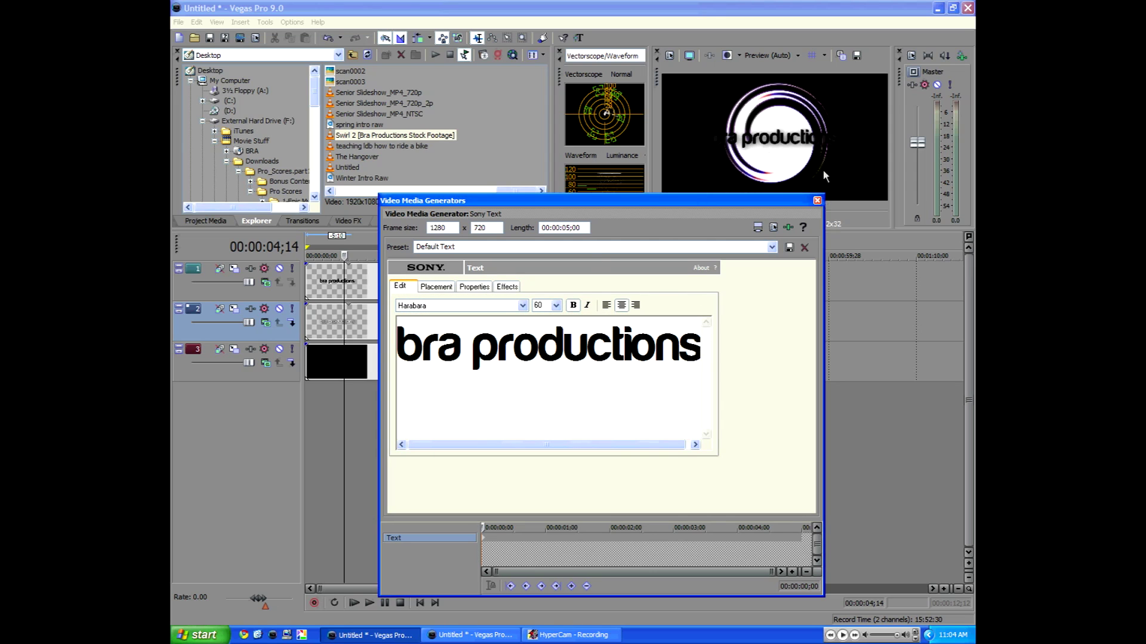
Close the text editor, offset the track 2 shadow text slightly later, and play from the start
{"action": "left_click", "coordinate": [816, 201]}
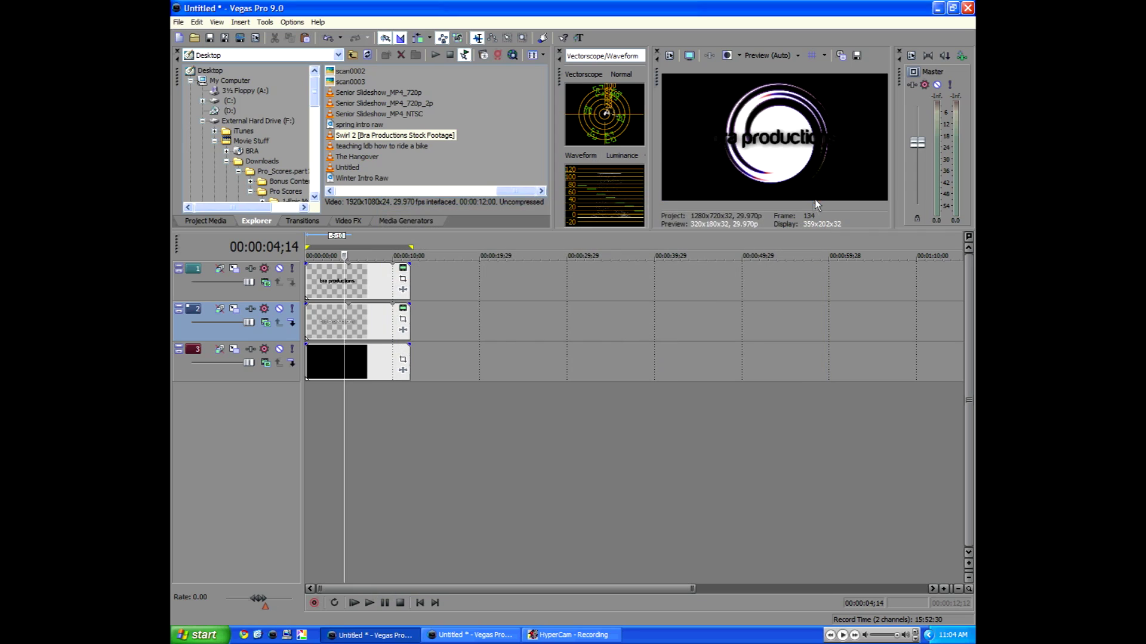
{"action": "left_click", "coordinate": [420, 603]}
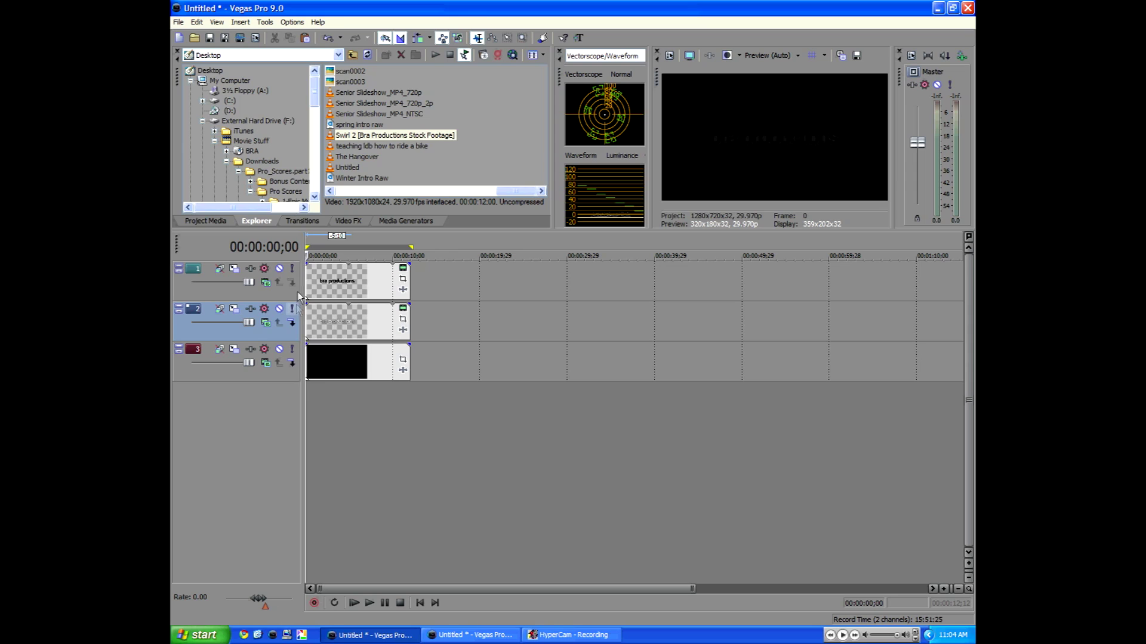
{"action": "left_click_drag", "start_coordinate": [314, 321], "coordinate": [330, 302]}
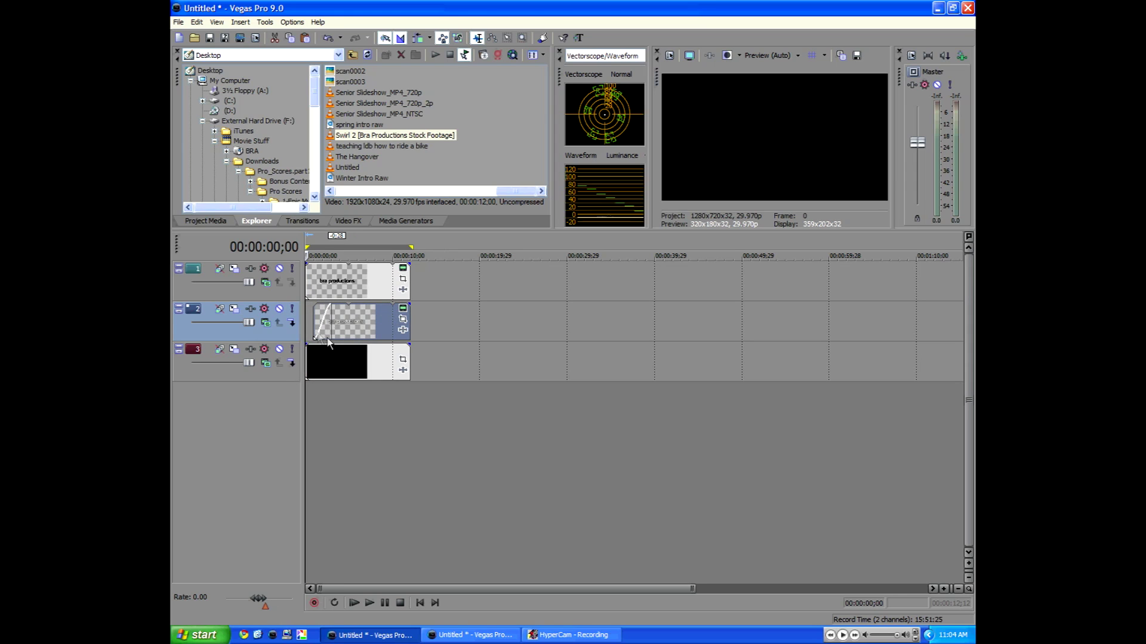
{"action": "left_click", "coordinate": [368, 603]}
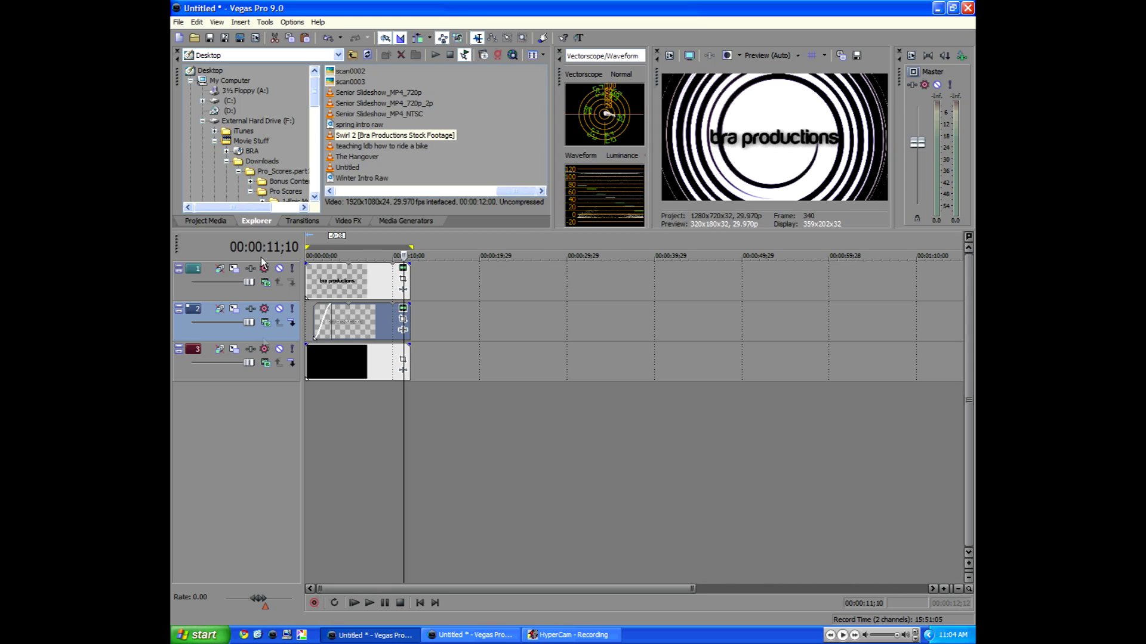
Fade out the track 3 swirl clip starting at the 00:00:06;27 playhead
{"action": "left_click", "coordinate": [366, 412]}
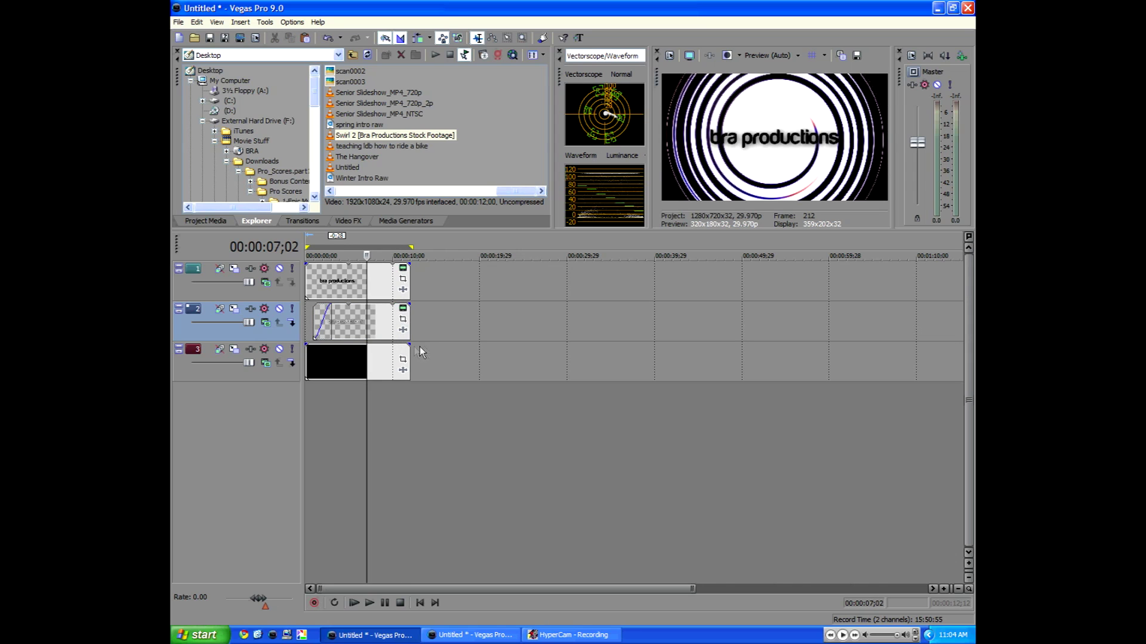
{"action": "left_click_drag", "start_coordinate": [411, 346], "coordinate": [371, 351]}
{"action": "left_click", "coordinate": [346, 410]}
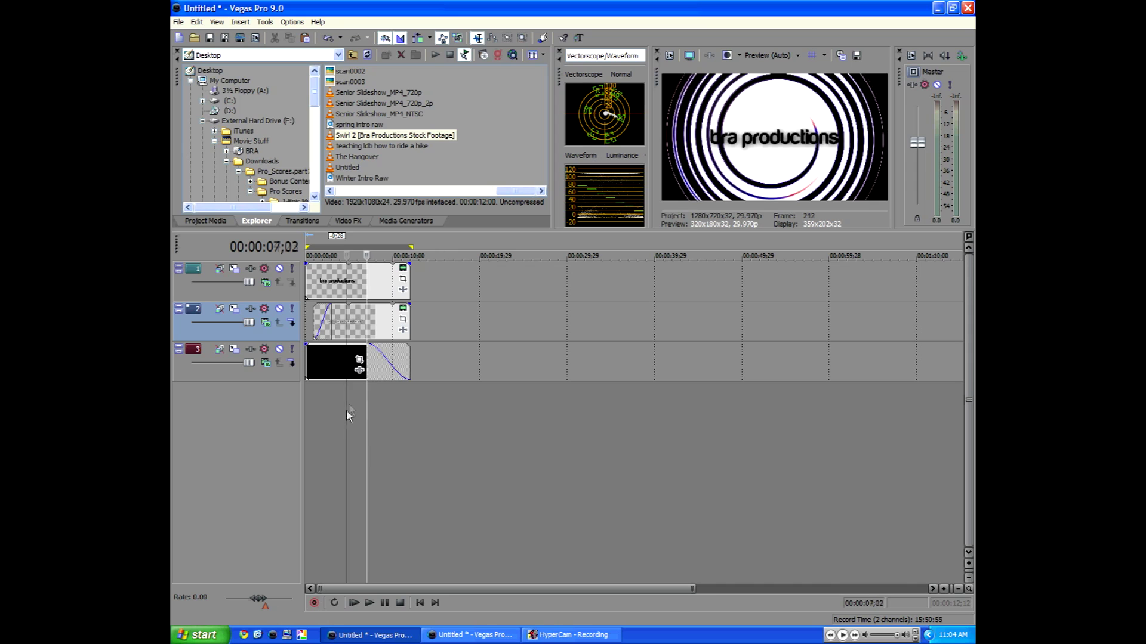
{"action": "left_click", "coordinate": [365, 393]}
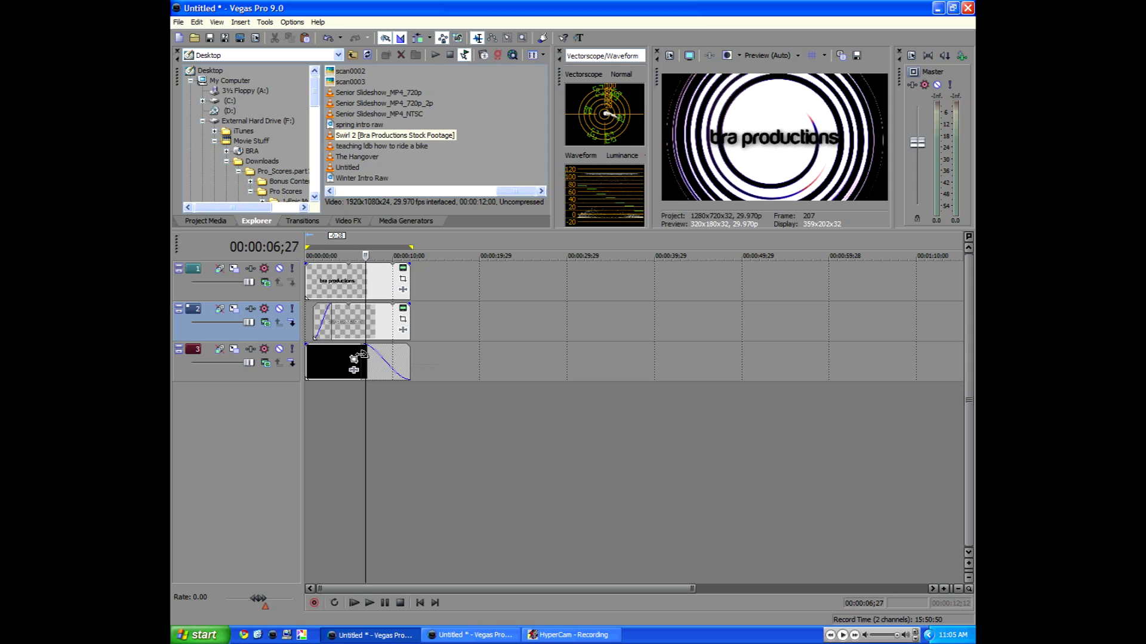
{"action": "left_click_drag", "start_coordinate": [361, 358], "coordinate": [364, 357]}
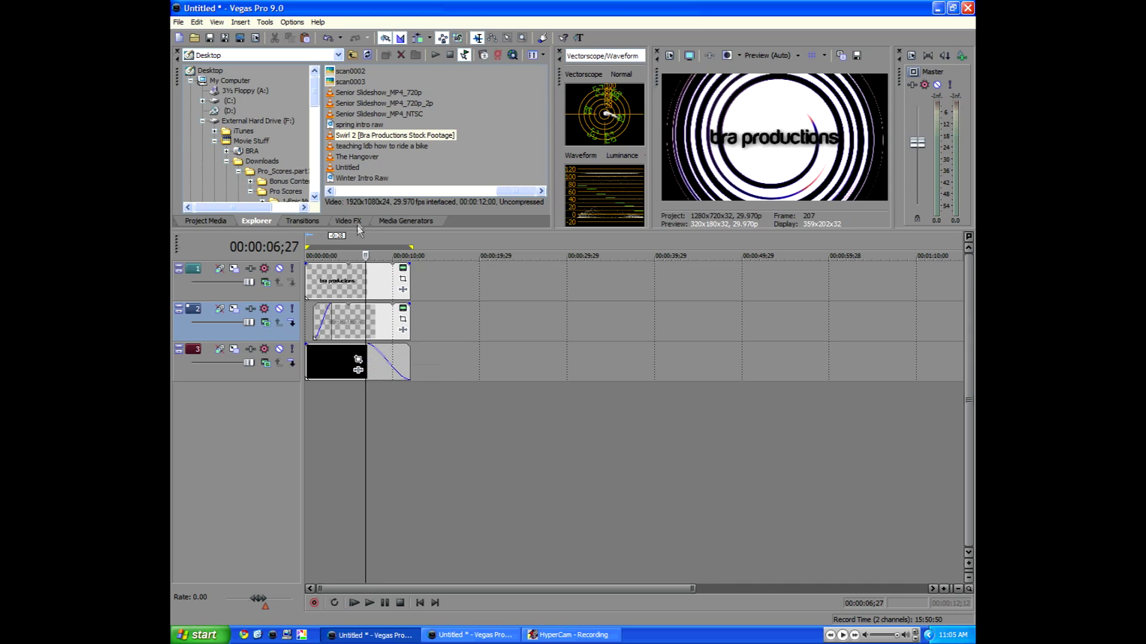
Apply the Flash 'Hard Flash' preset to the swirl fade-out and play the intro through it
{"action": "left_click", "coordinate": [312, 223]}
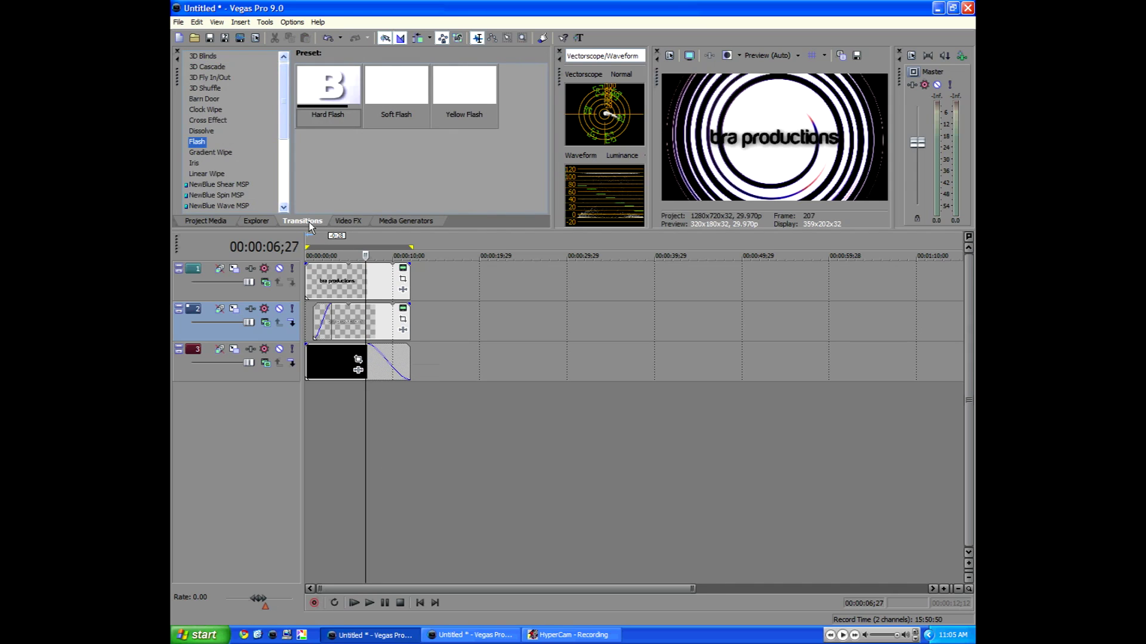
{"action": "left_click_drag", "start_coordinate": [330, 84], "coordinate": [385, 361]}
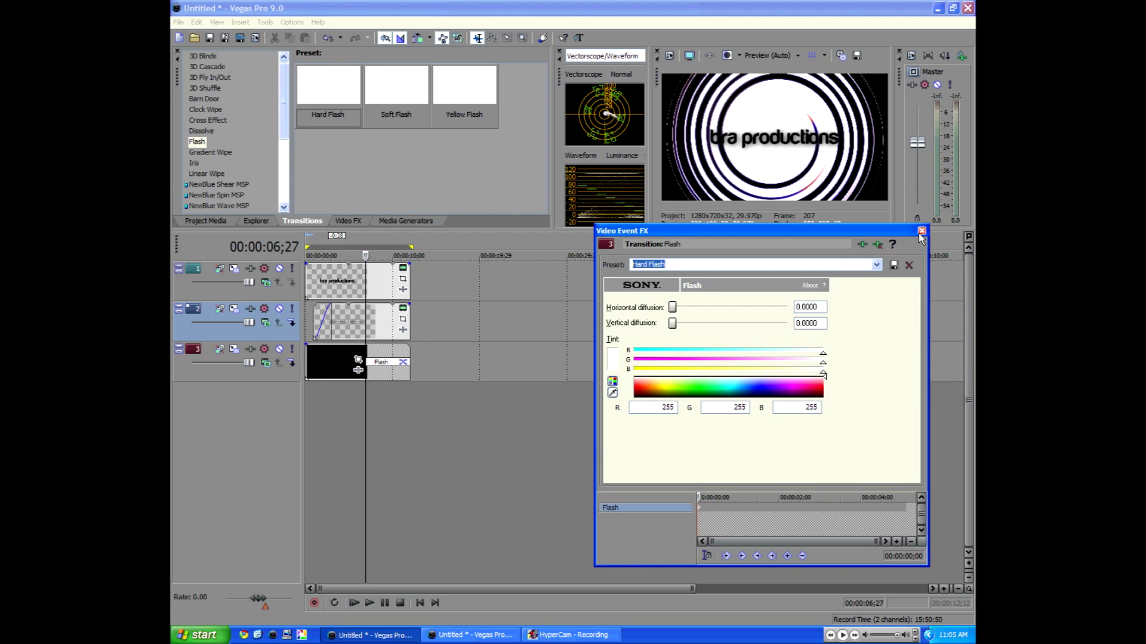
{"action": "left_click", "coordinate": [919, 233]}
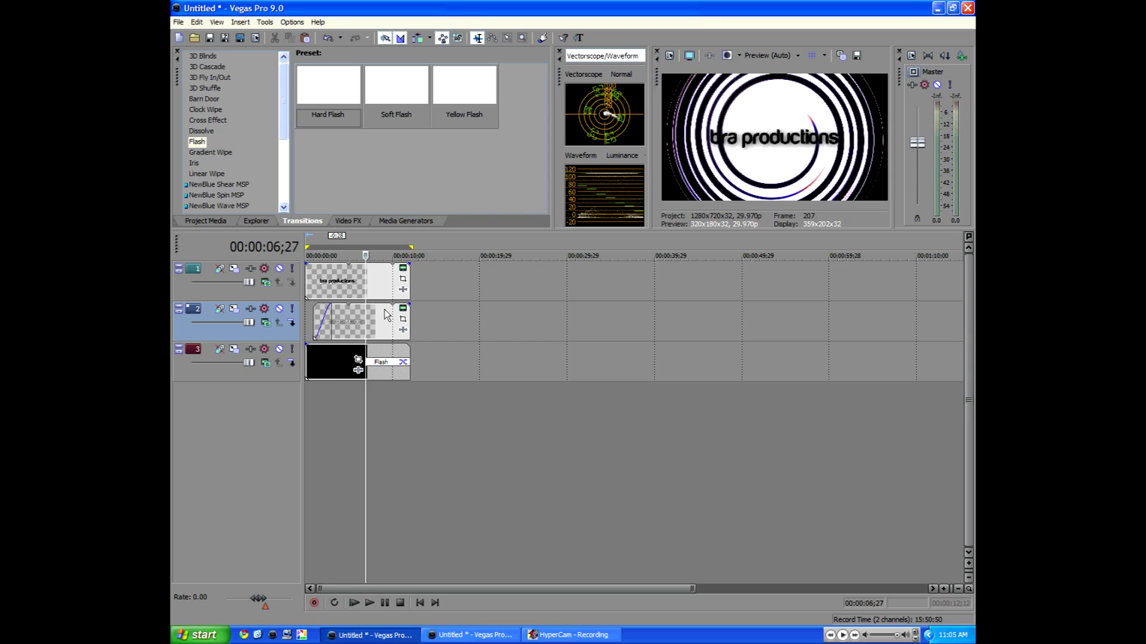
{"action": "left_click", "coordinate": [389, 404]}
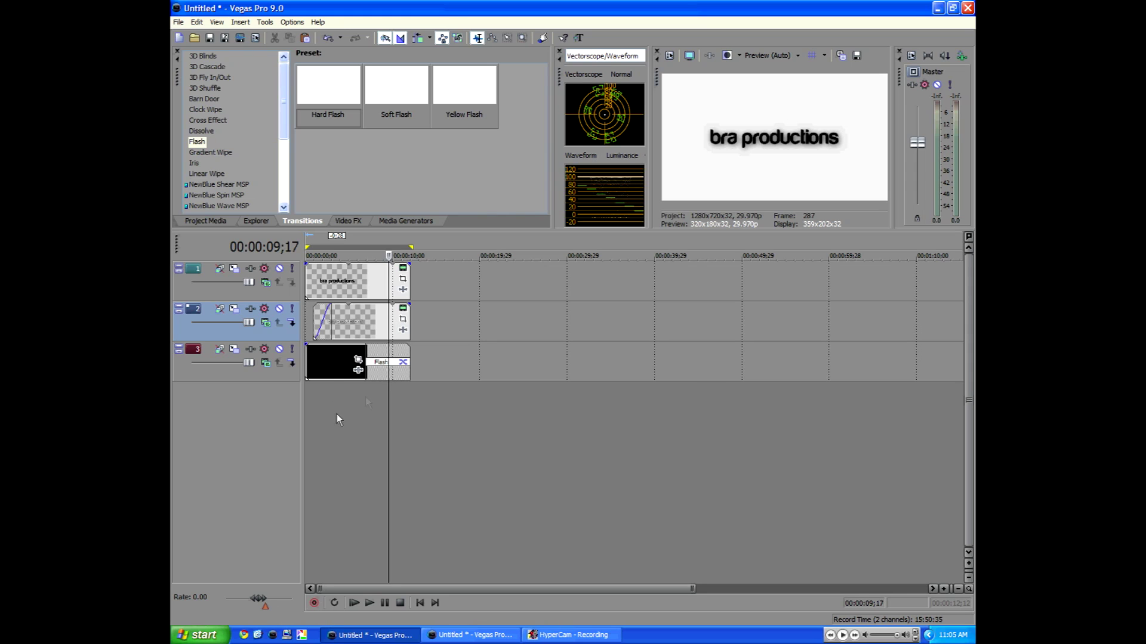
{"action": "left_click", "coordinate": [369, 602]}
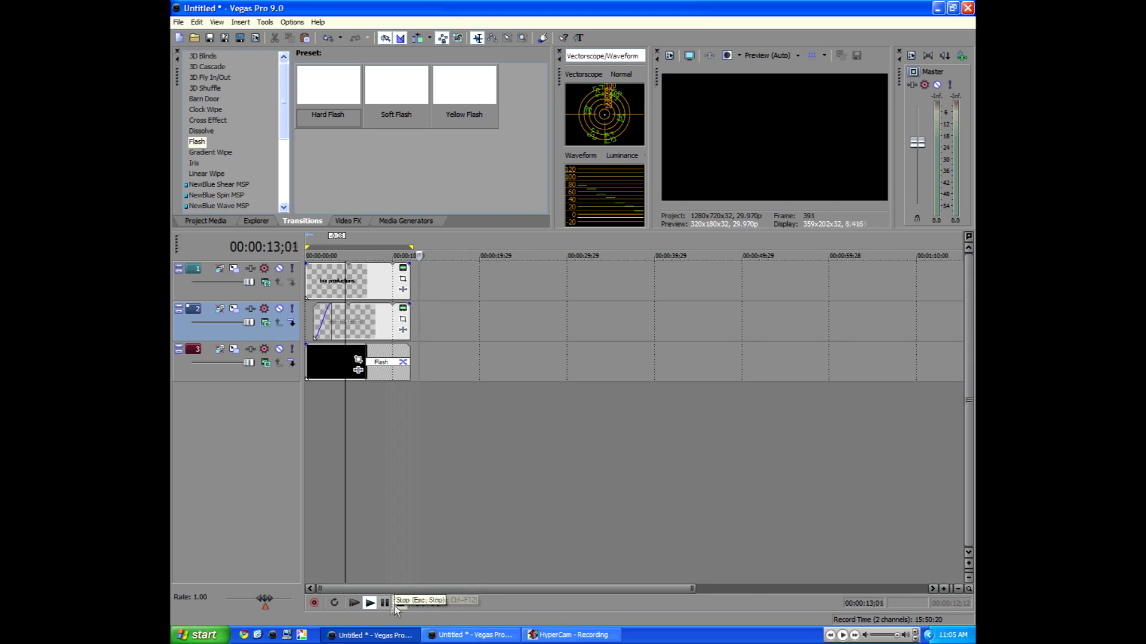
{"action": "left_click", "coordinate": [386, 606]}
{"action": "left_click", "coordinate": [421, 606]}
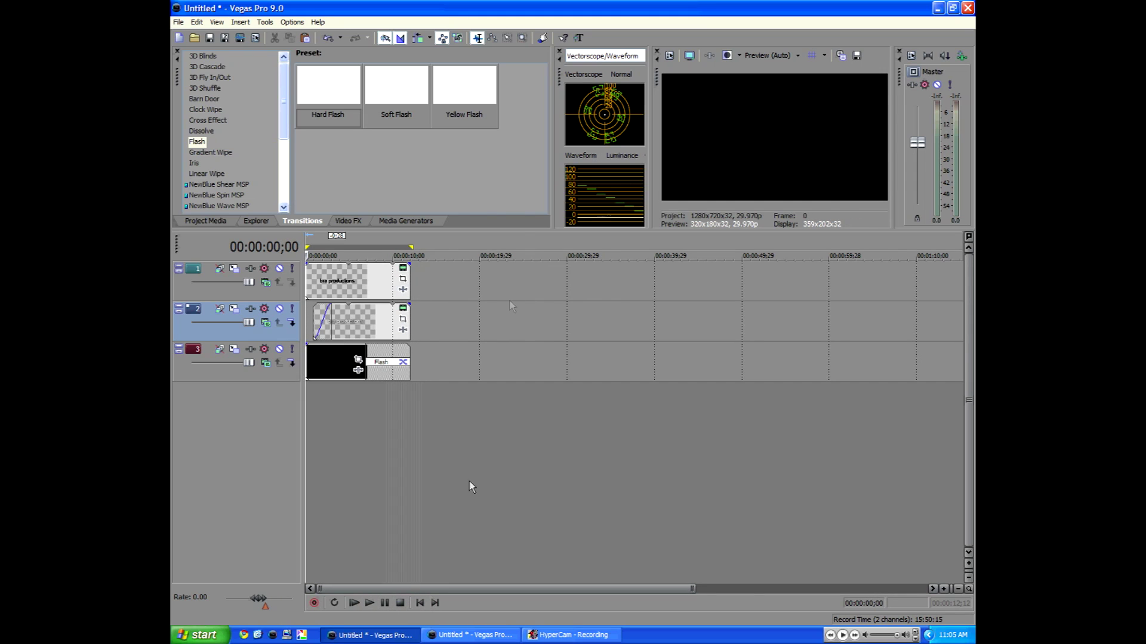